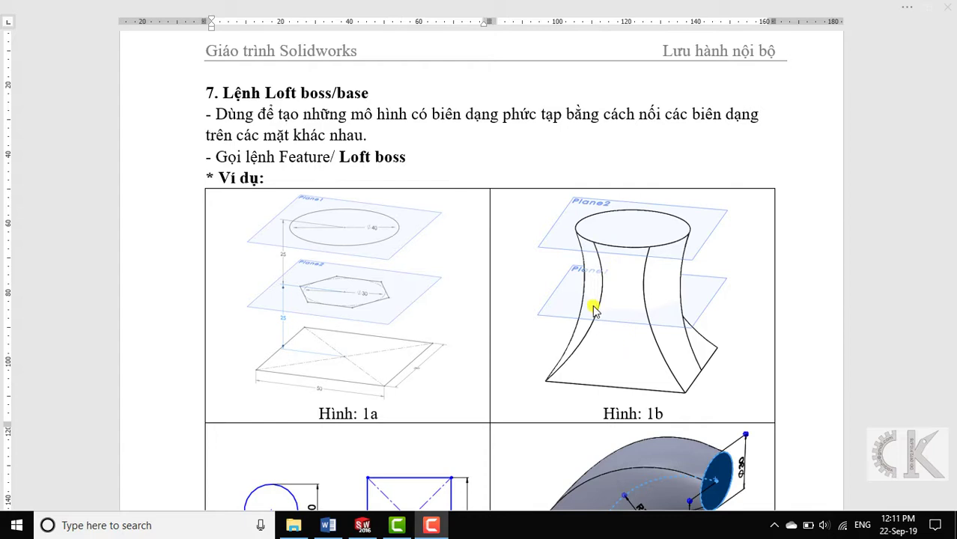
- Scroll the Word tutorial down to the Hình 2a and Hình 2b bent loft figures
scroll(587, 309, down, 3)
scroll(652, 300, down, 2)
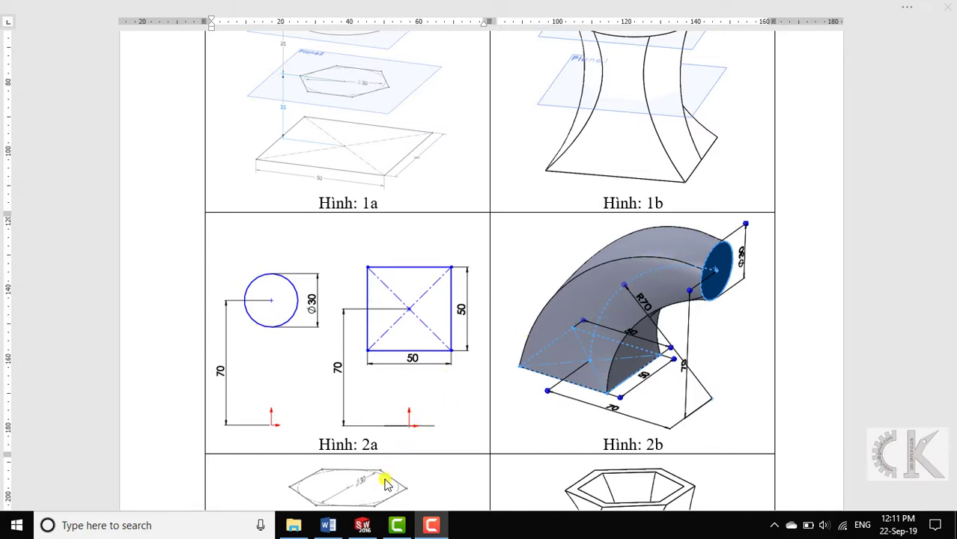
- Create a new part and draw a center rectangle on the Front Plane at the origin
click(363, 525)
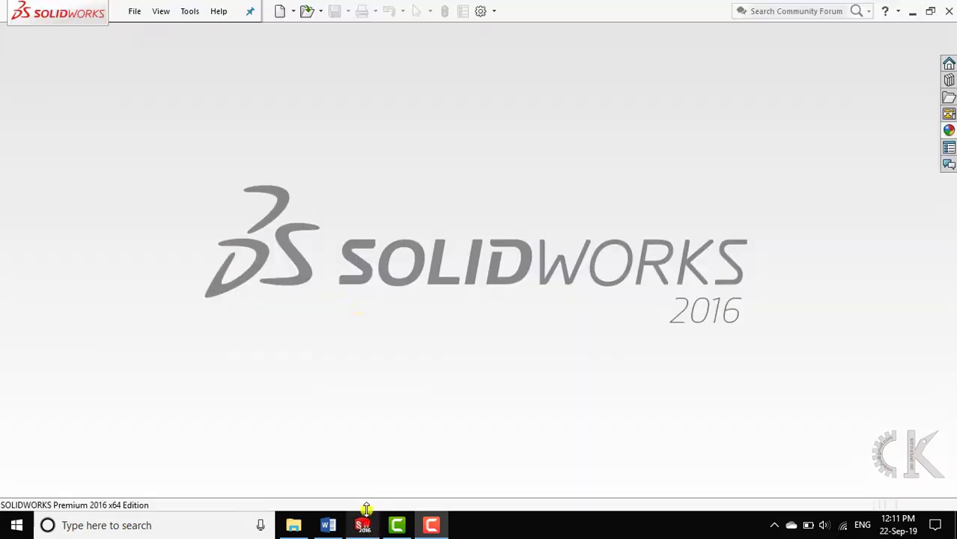
click(278, 12)
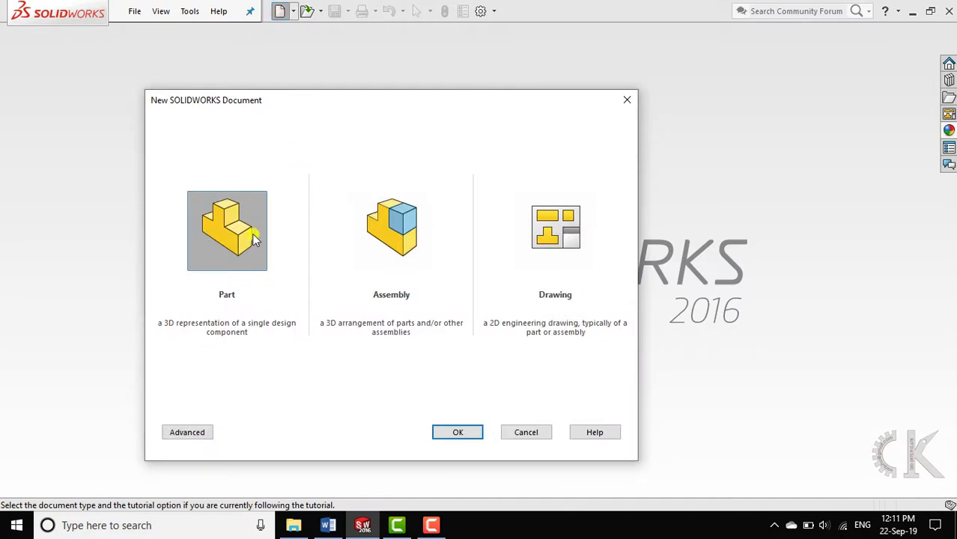
click(449, 437)
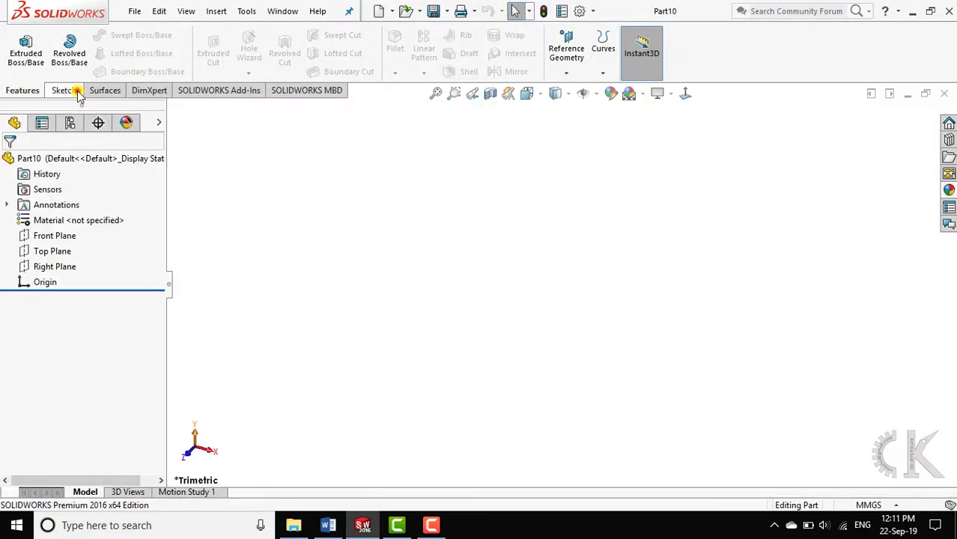
click(63, 91)
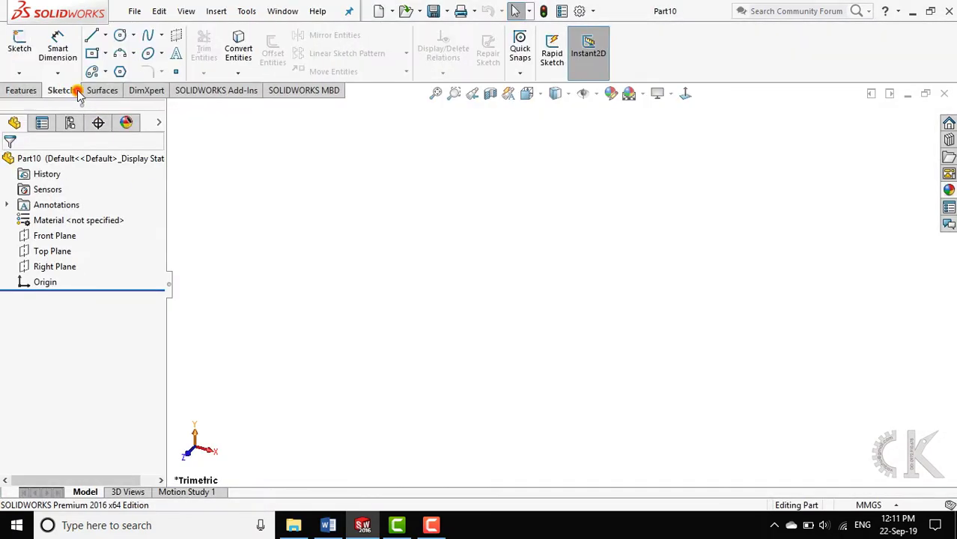
click(19, 47)
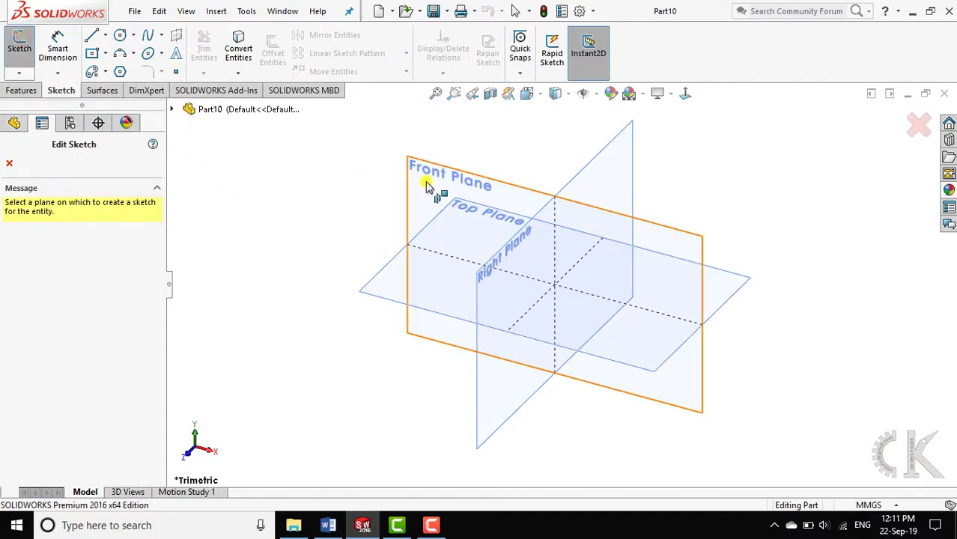
click(426, 186)
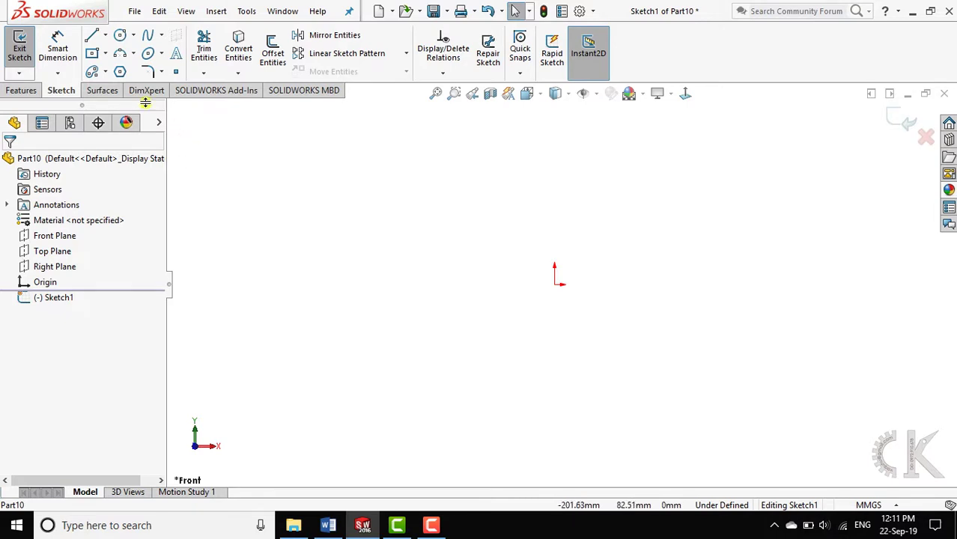
click(106, 54)
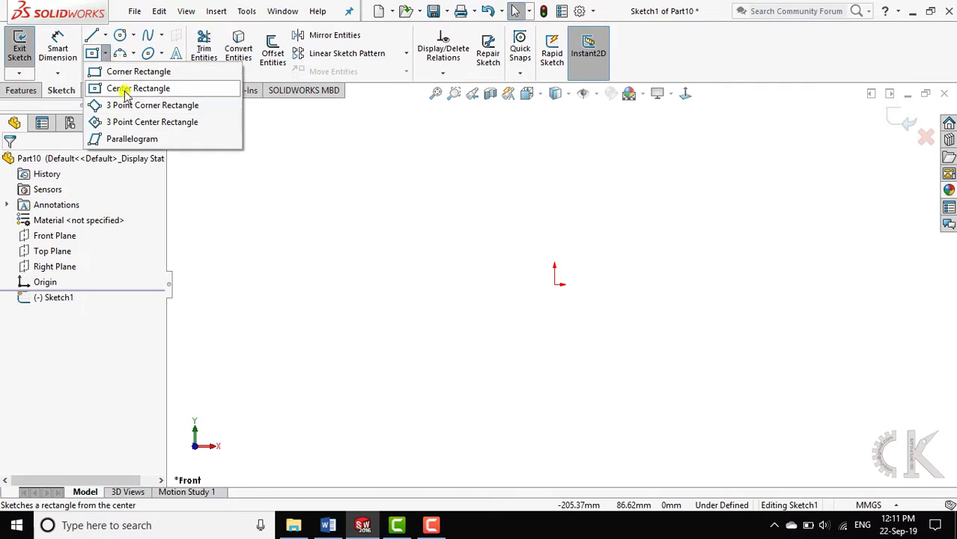
click(125, 88)
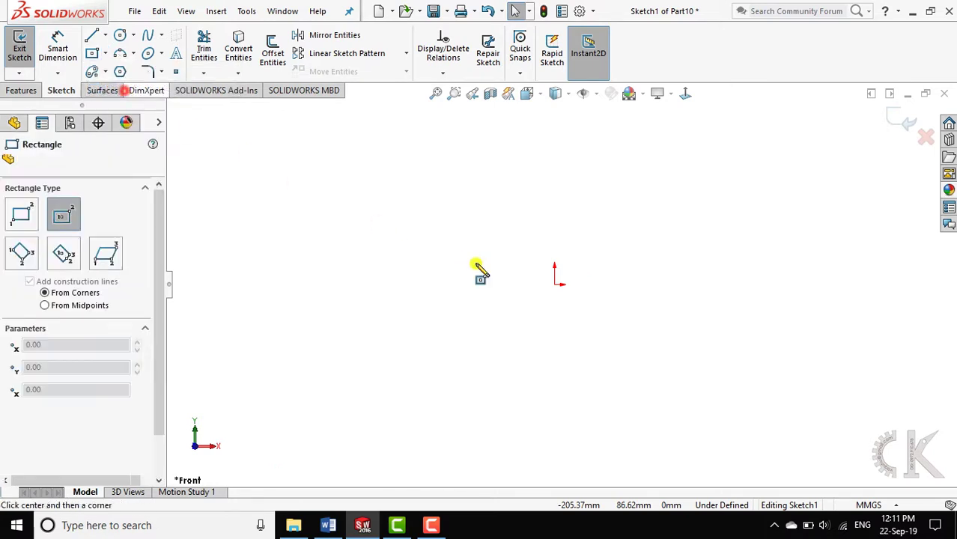
click(554, 283)
click(679, 360)
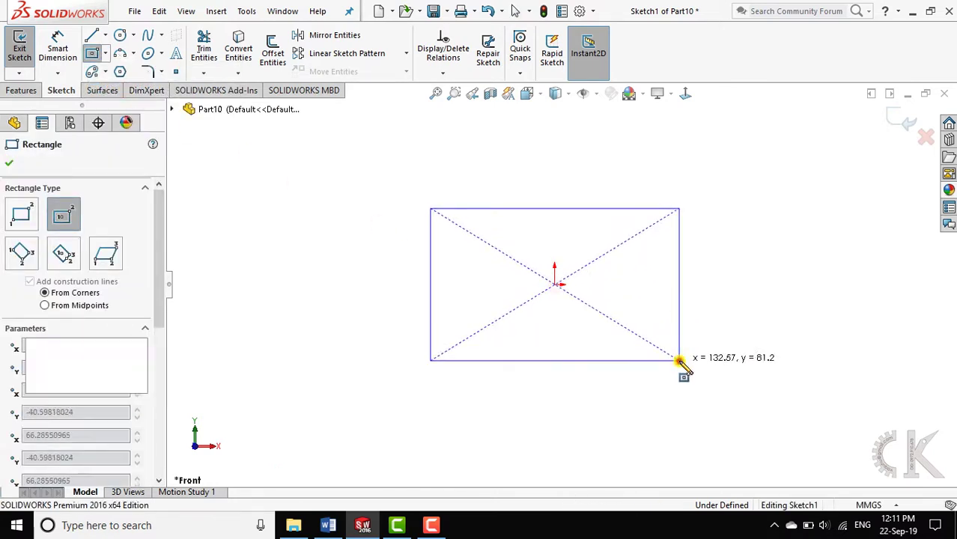
- Dimension the rectangle's width and height to 50 mm each and exit the sketch
right_drag(776, 434, 780, 304)
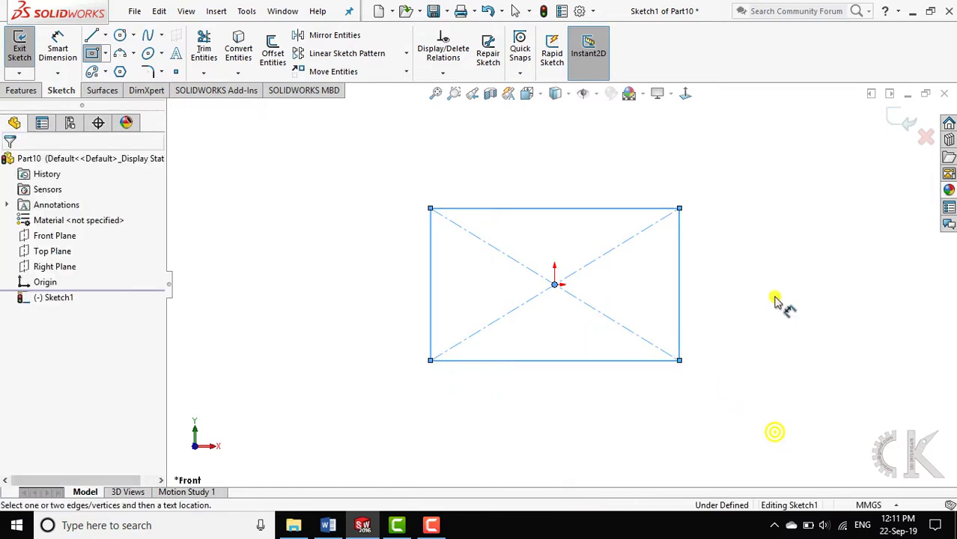
click(612, 366)
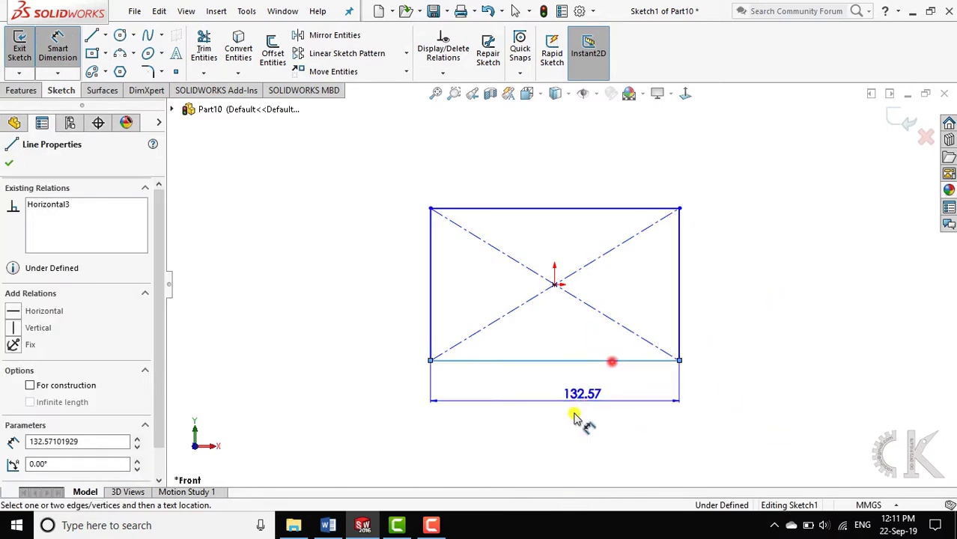
click(572, 418)
text(50)
key(Return)
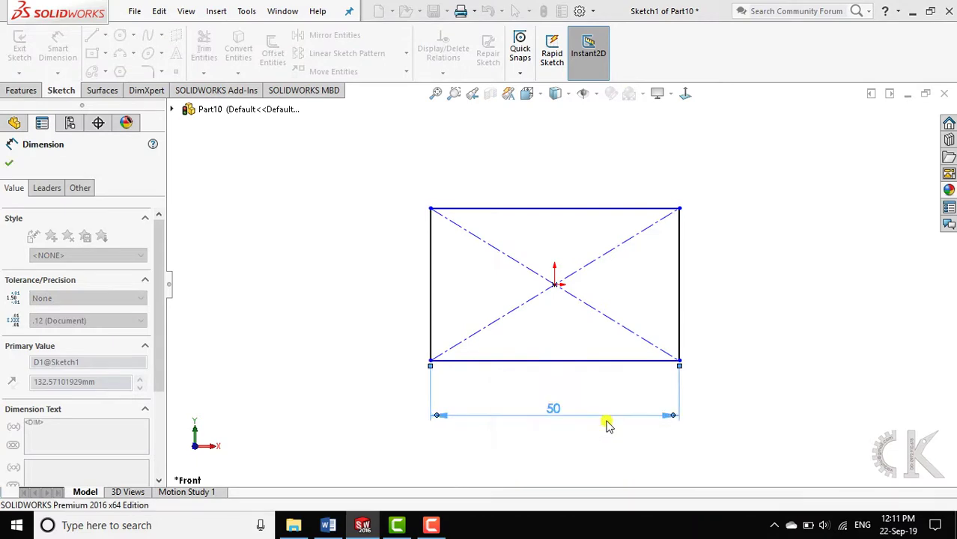
click(680, 311)
click(720, 316)
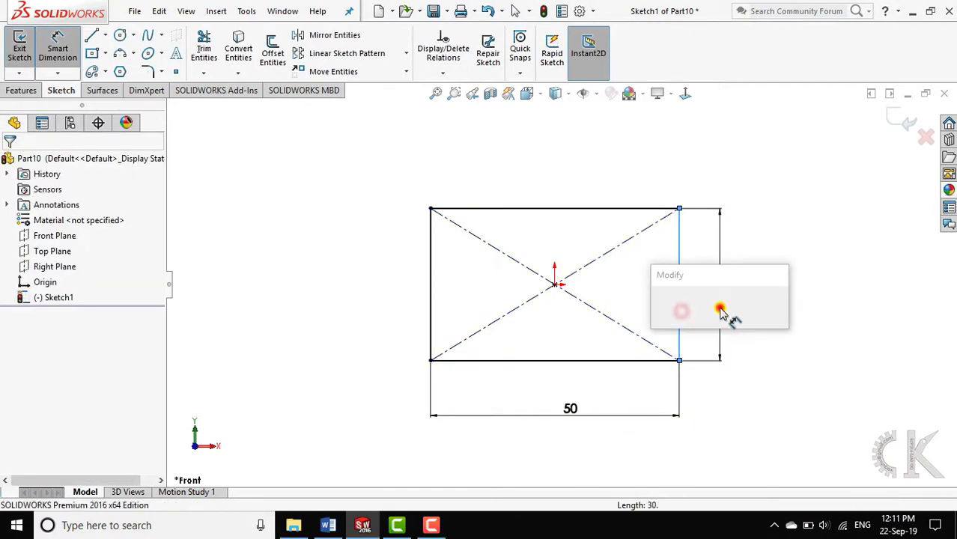
text(50)
key(Return)
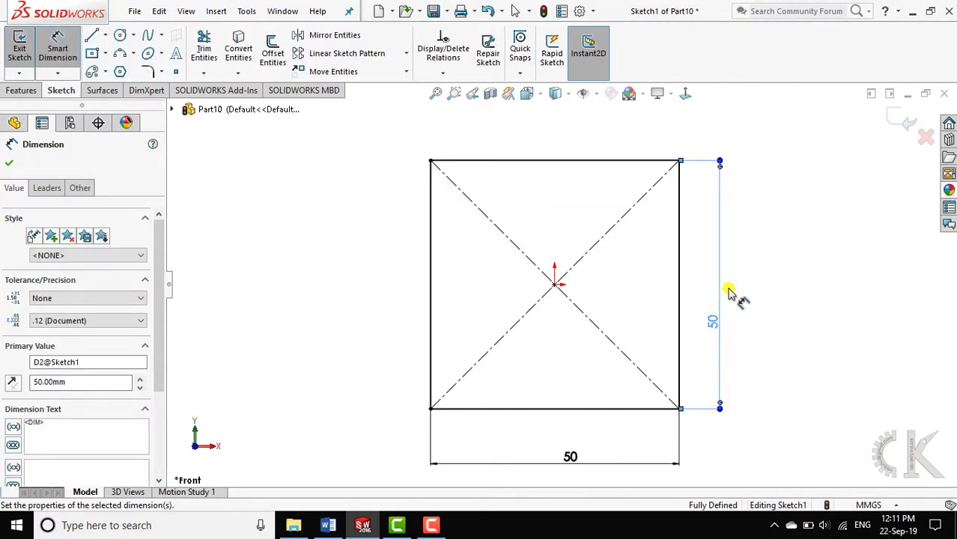
click(898, 118)
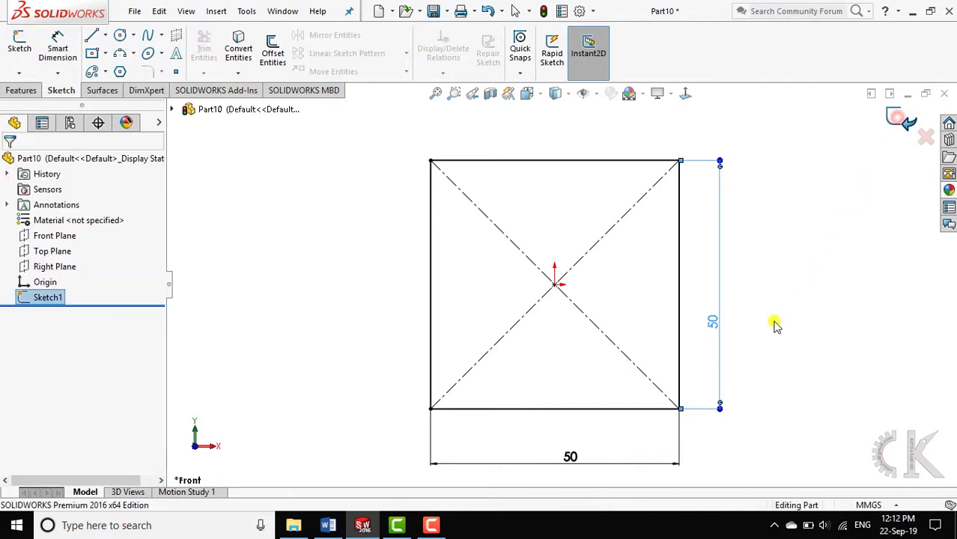
- Start a new reference plane using the Front Plane as its reference
mouse_move(653, 329)
middle_down()
mouse_move(664, 220)
mouse_move(644, 234)
middle_up()
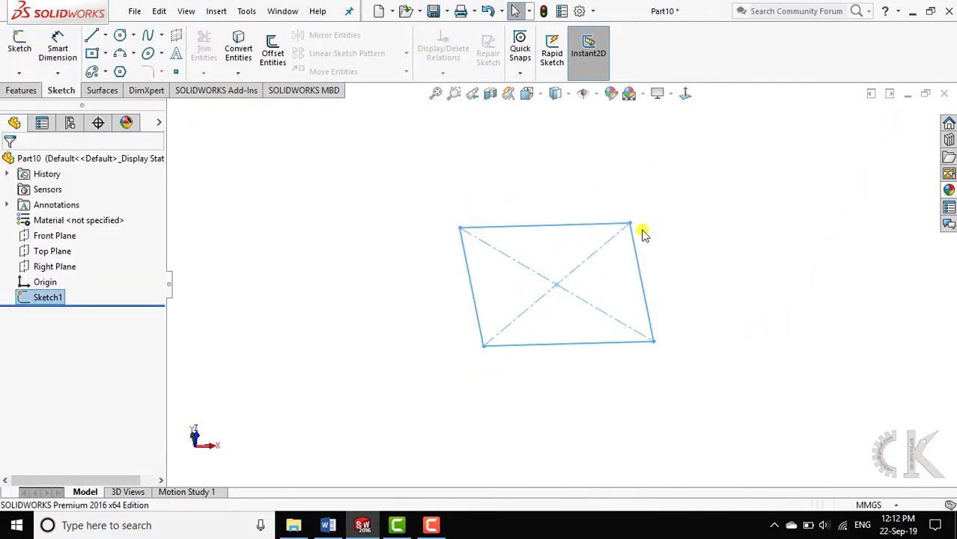
click(351, 273)
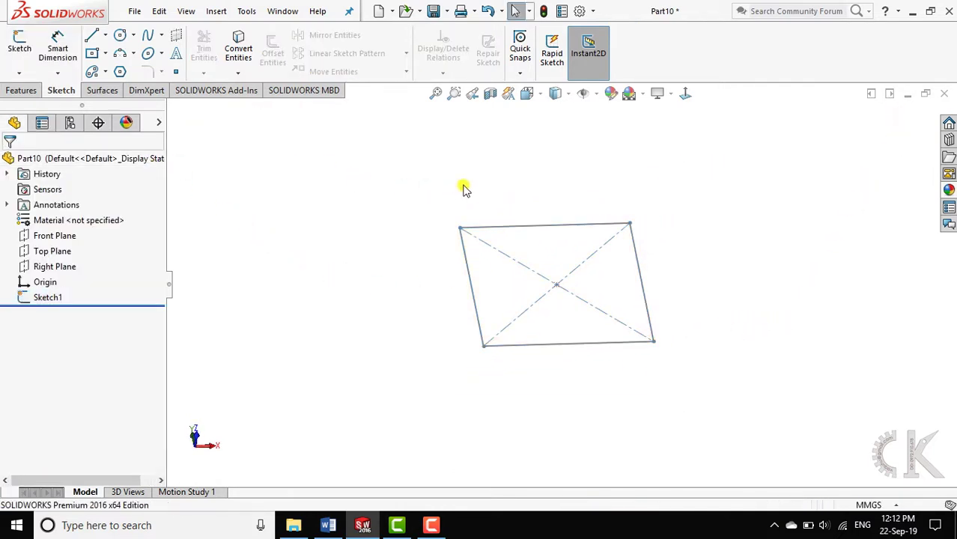
click(18, 90)
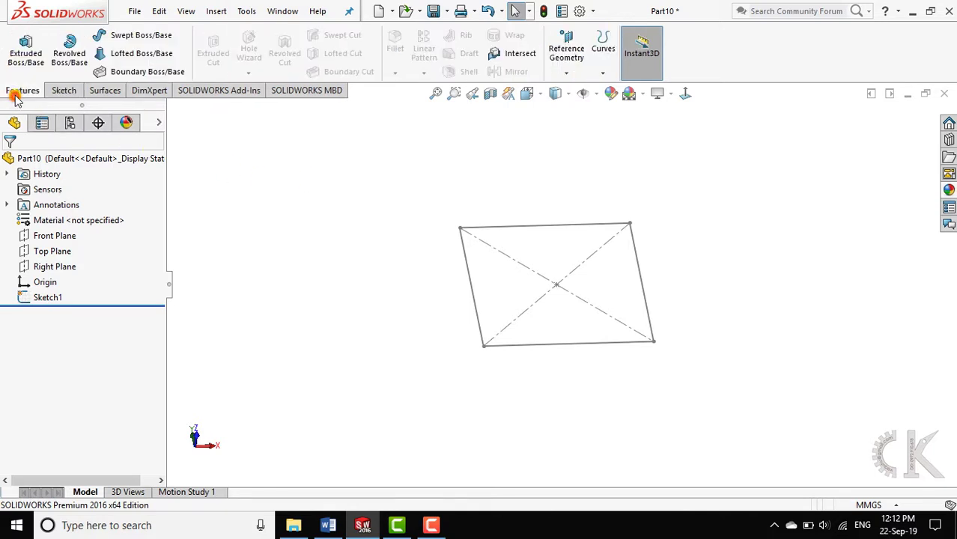
click(566, 54)
click(578, 91)
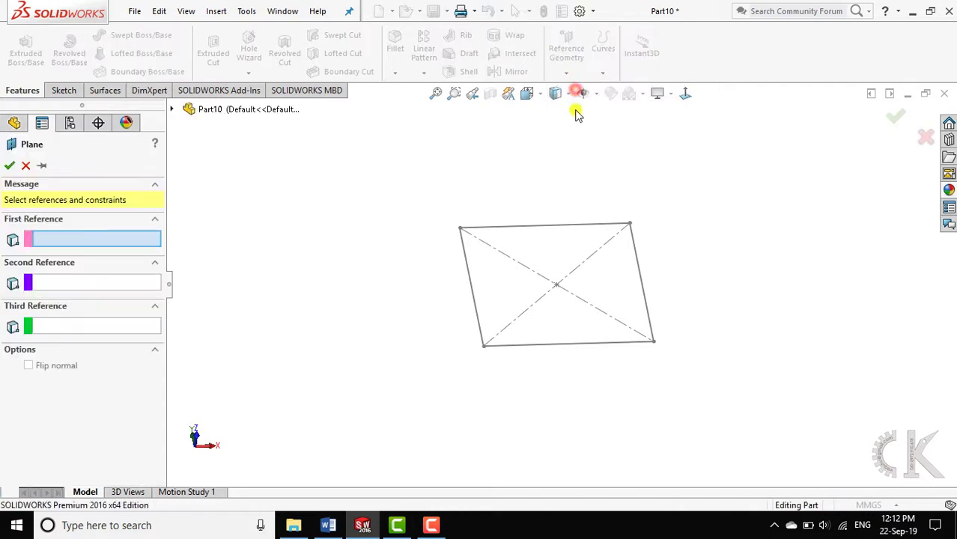
click(174, 109)
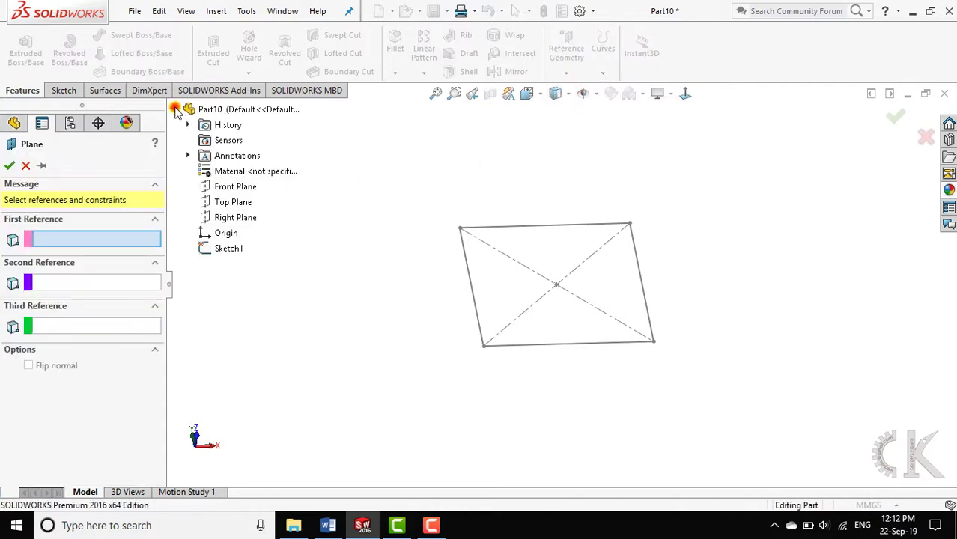
click(225, 193)
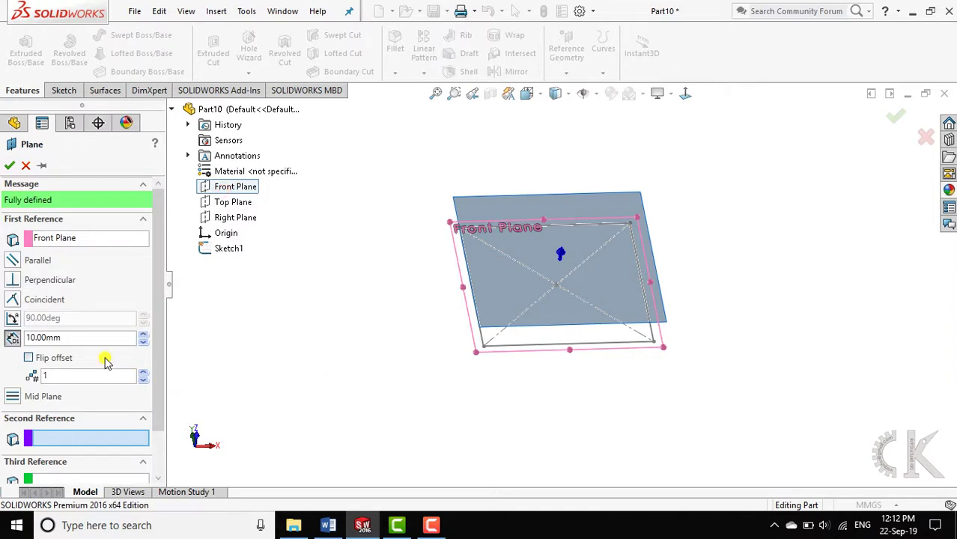
- Set the plane's offset distance to 25 mm and create Plane1
middle_drag(354, 349, 483, 293)
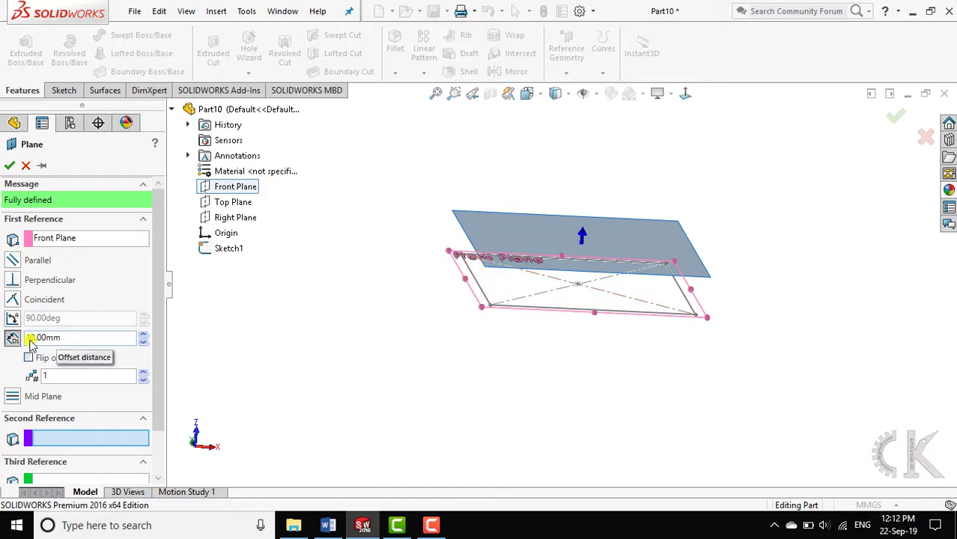
click(61, 337)
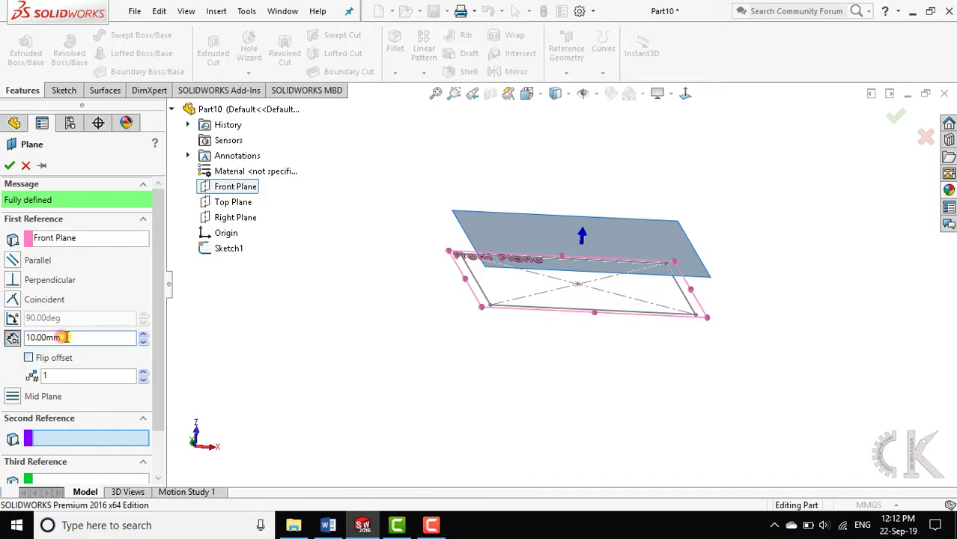
drag(66, 337, 23, 340)
text(25)
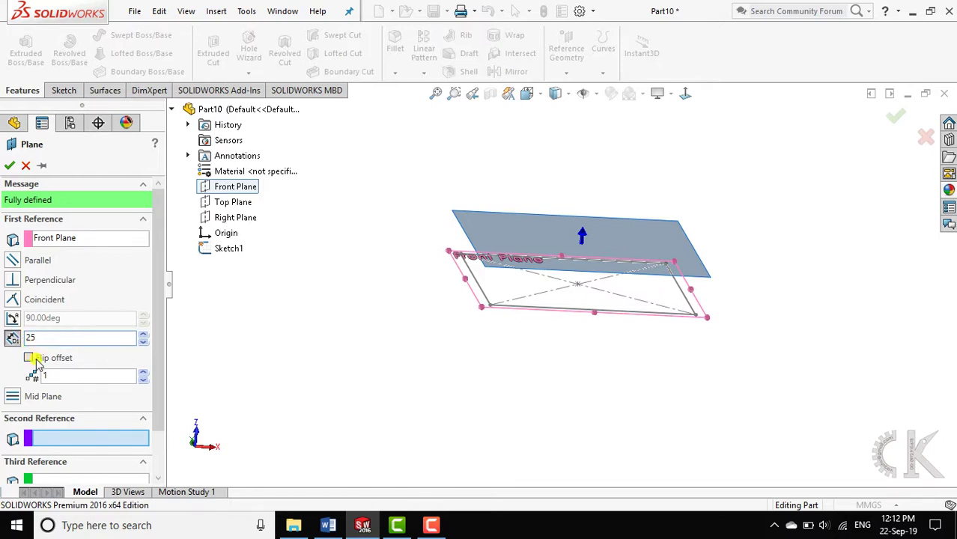
key(Return)
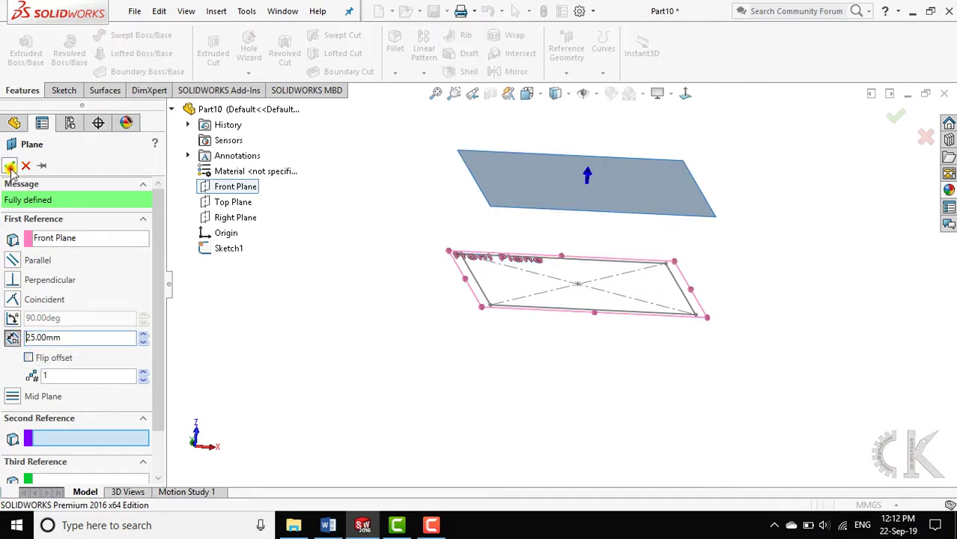
click(10, 166)
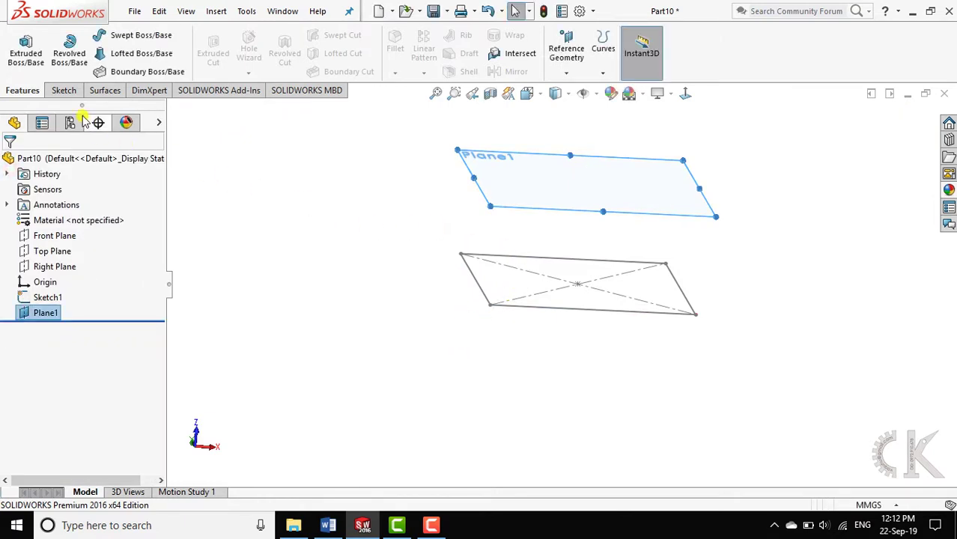
- Start a new sketch on Plane1, viewed normal to the plane
click(64, 91)
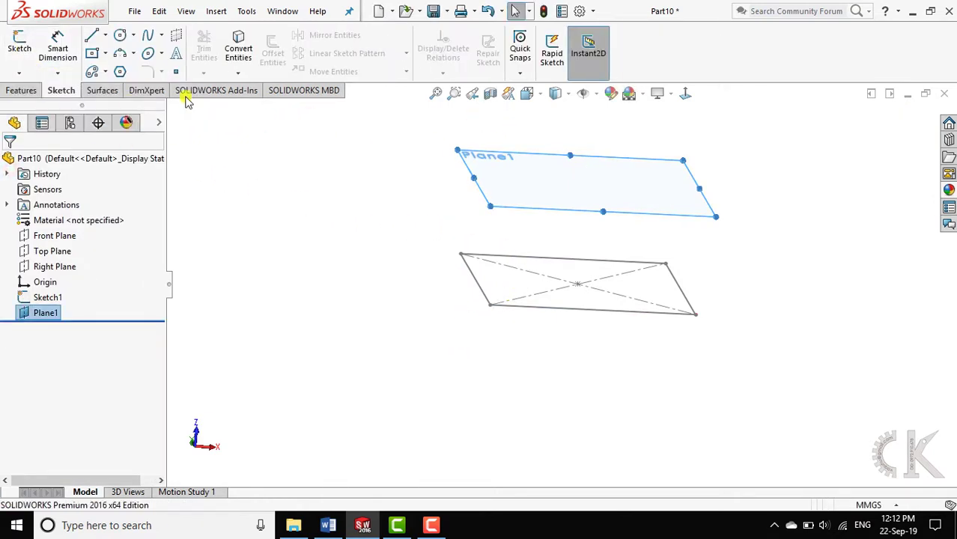
click(17, 46)
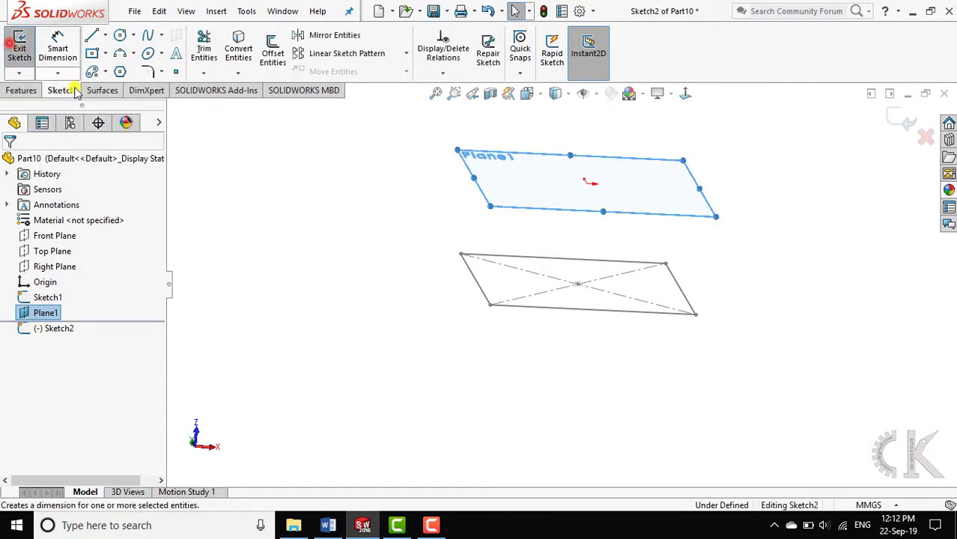
click(685, 96)
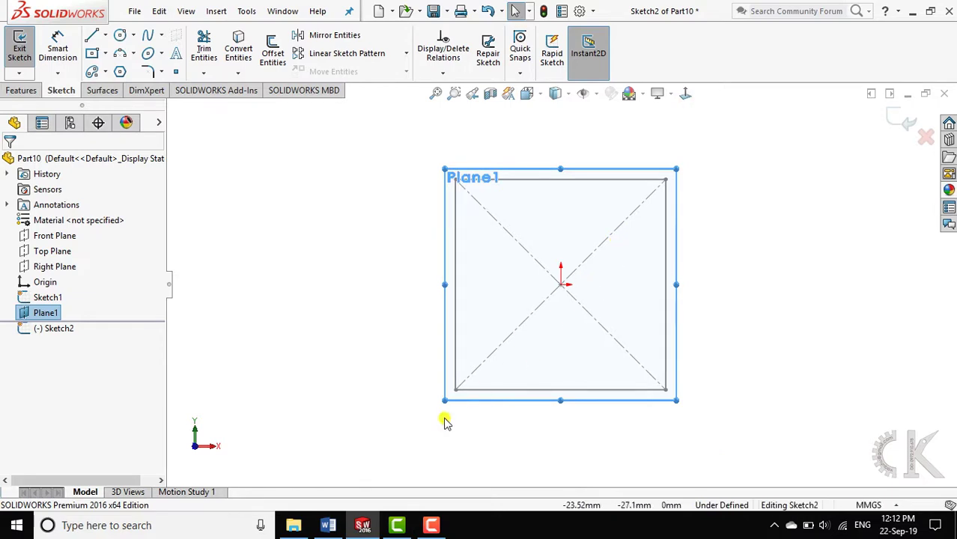
- Scroll the Word tutorial up to the stacked circle, hexagon and square figures
click(329, 525)
scroll(337, 184, up, 1)
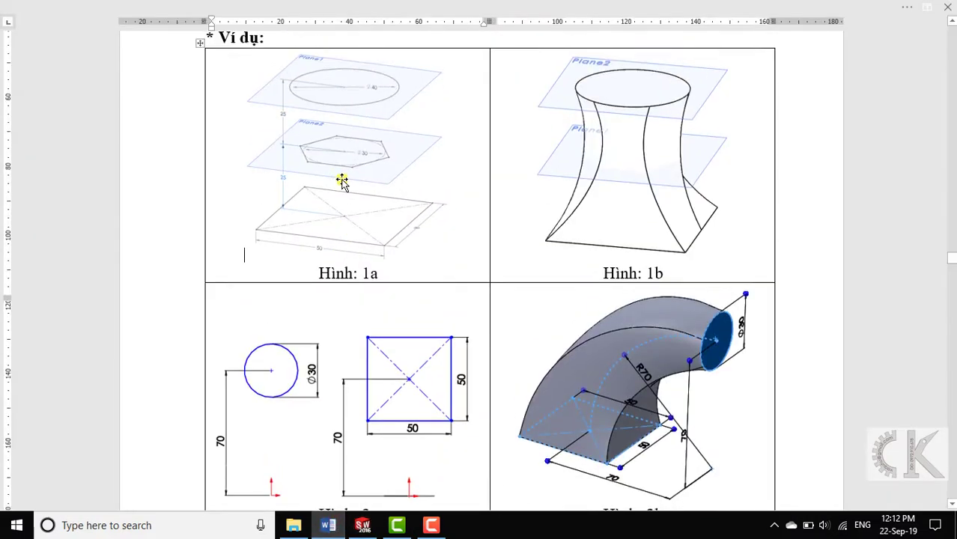
scroll(342, 198, up, 2)
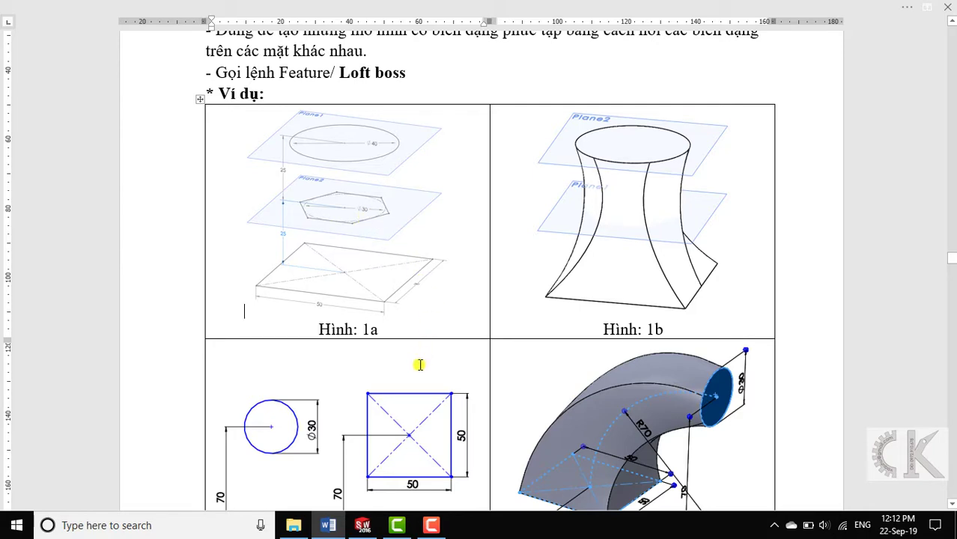
- Draw a hexagon polygon centred on the origin of Plane1
click(362, 525)
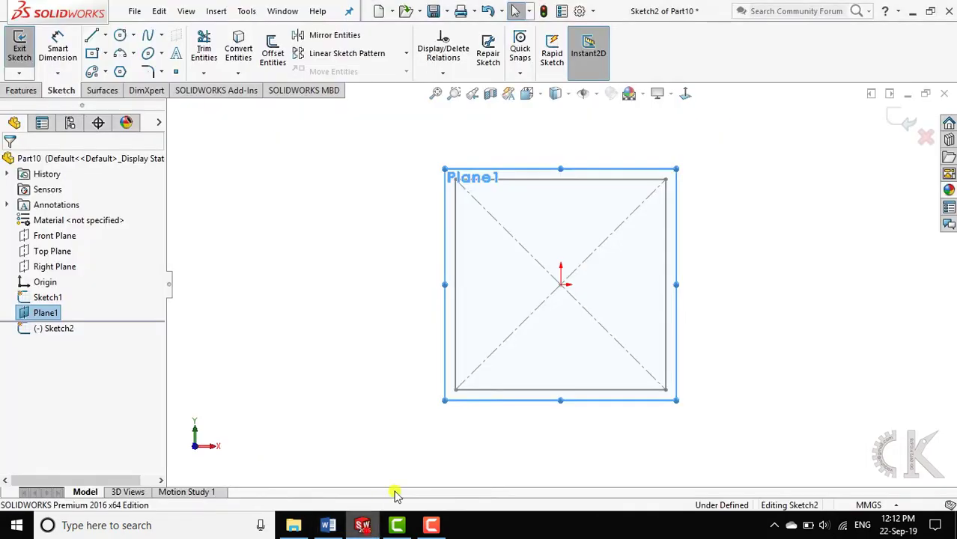
click(123, 70)
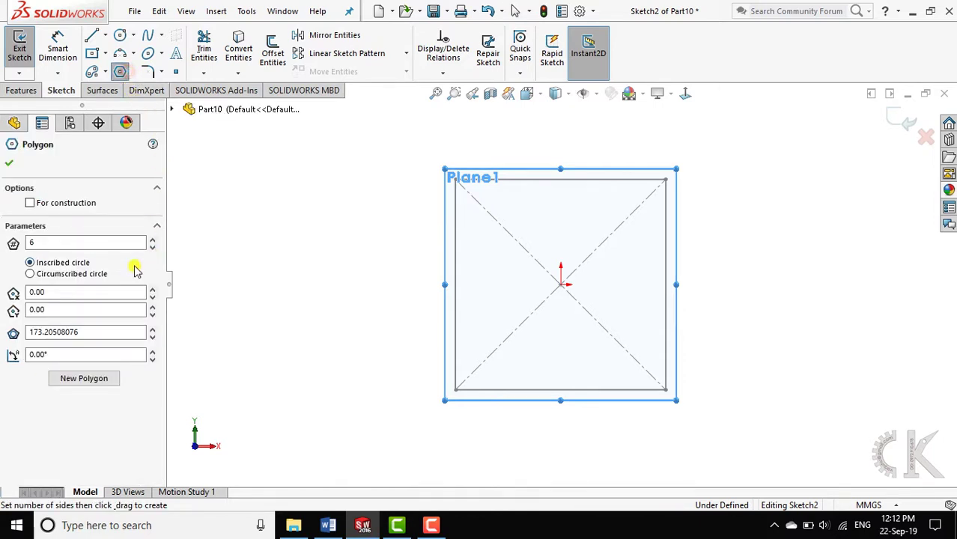
click(561, 286)
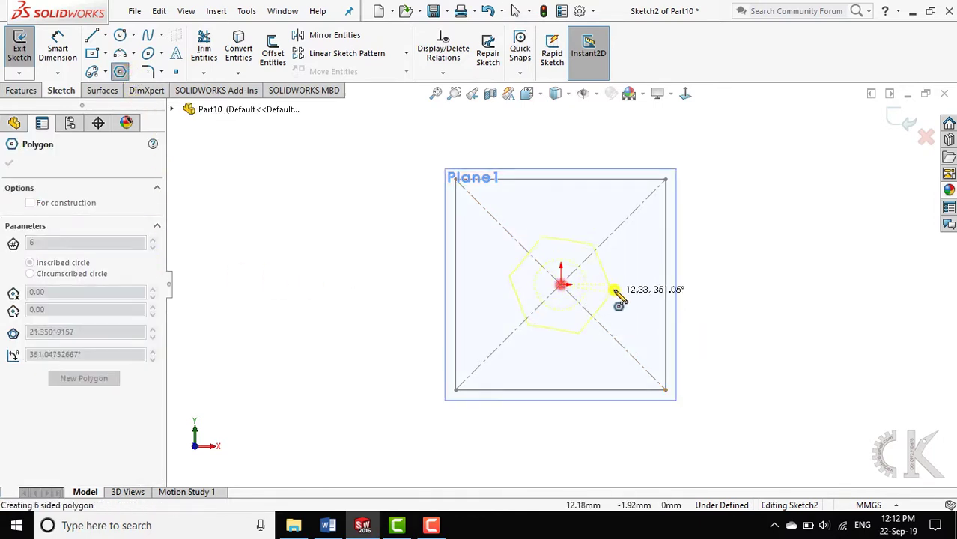
click(648, 298)
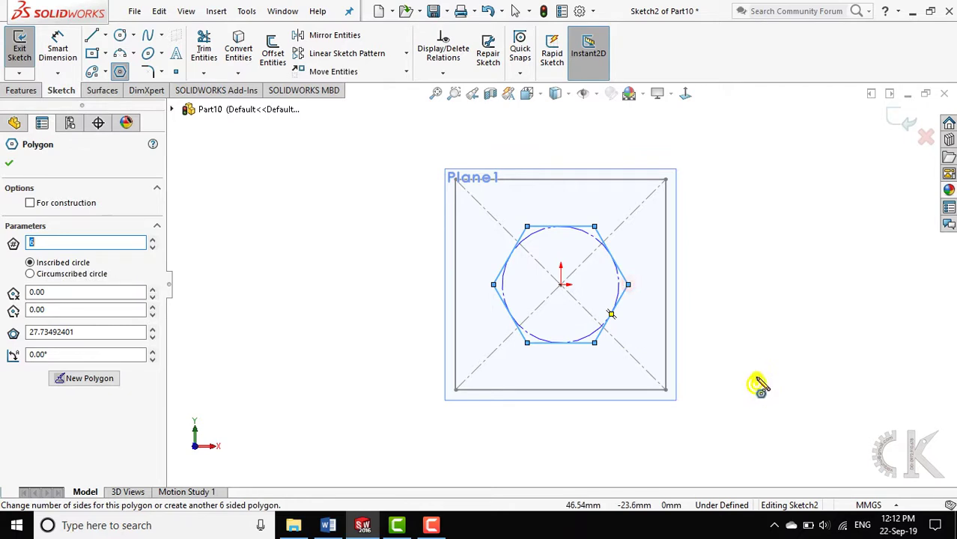
- Dimension the hexagon's inscribed circle to 30 mm diameter and exit the sketch
right_drag(758, 382, 730, 217)
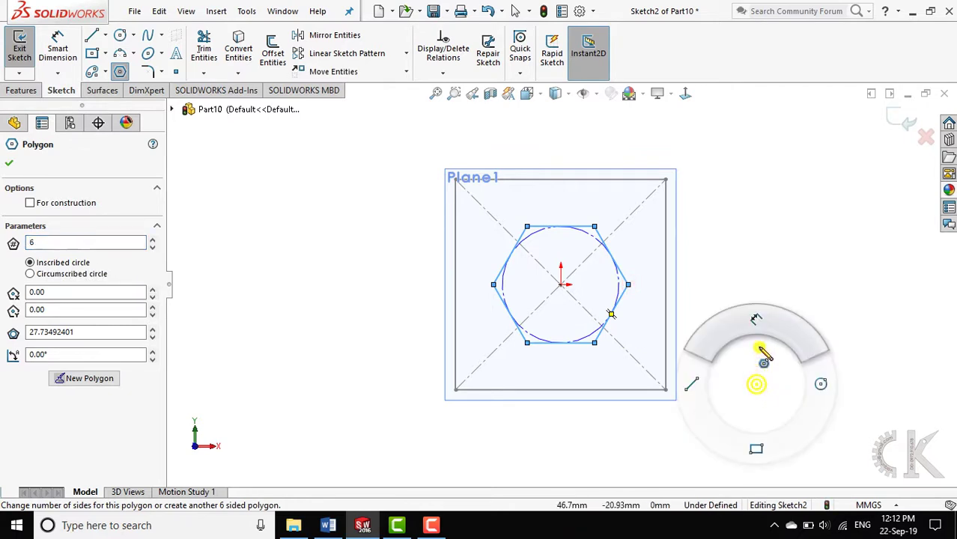
click(587, 238)
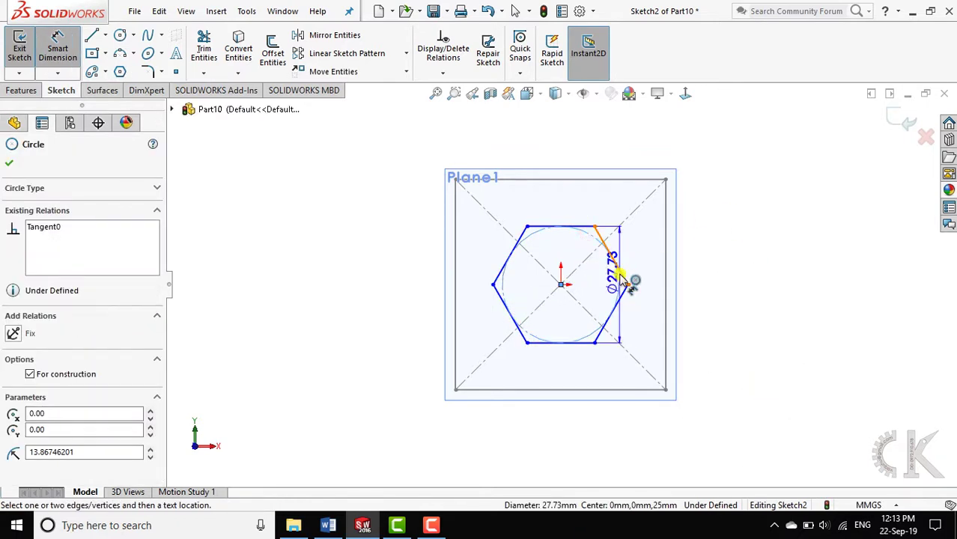
click(655, 285)
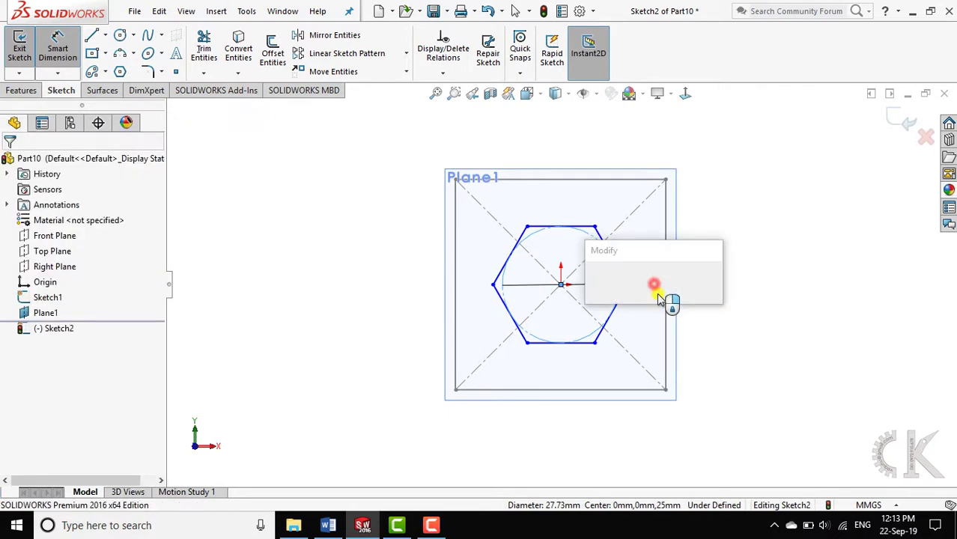
text(30)
key(Return)
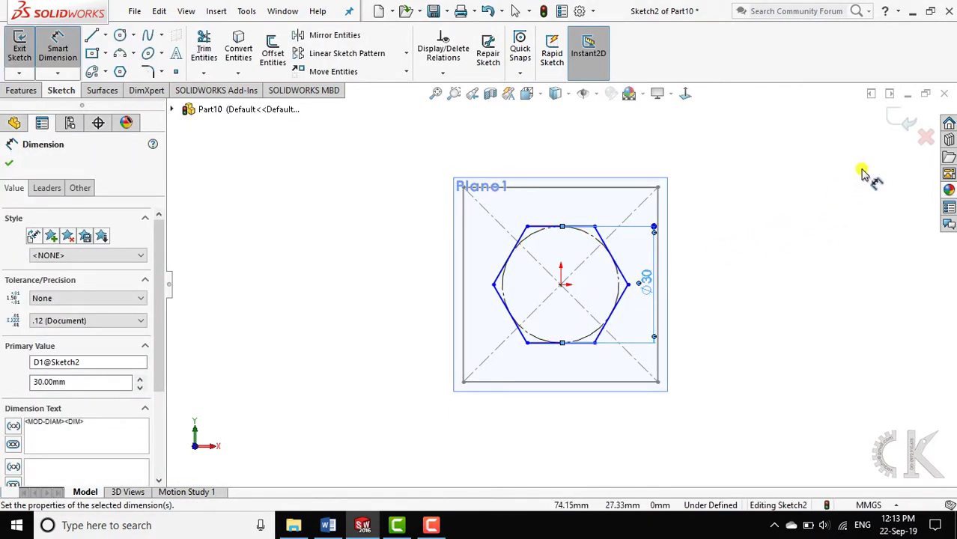
click(886, 129)
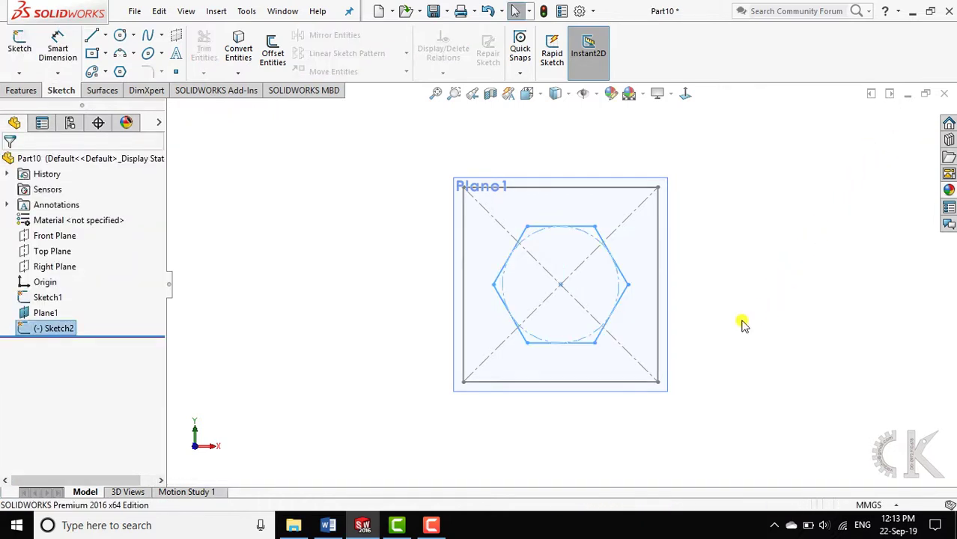
mouse_move(741, 323)
middle_down()
mouse_move(752, 204)
mouse_move(732, 165)
mouse_move(756, 158)
middle_up()
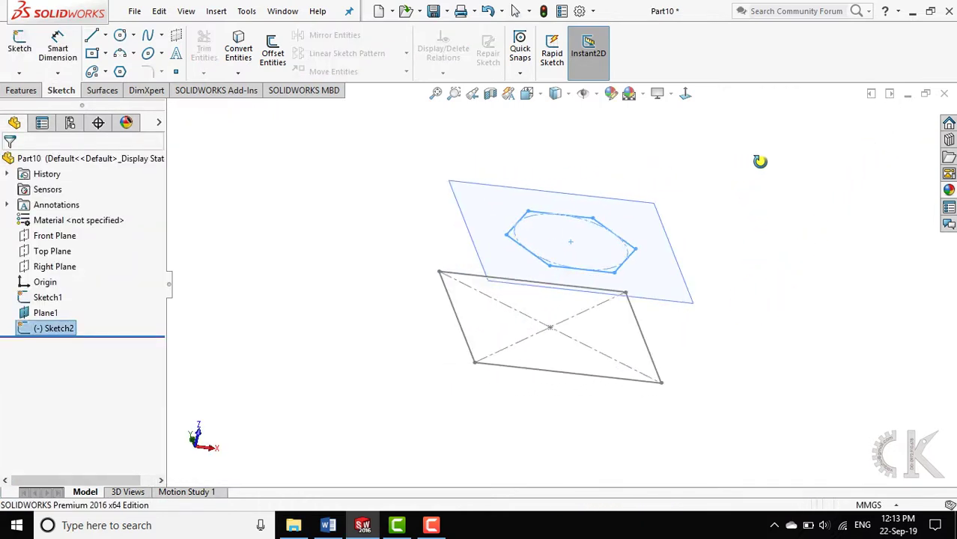
mouse_move(615, 239)
middle_down()
mouse_move(590, 252)
mouse_move(573, 289)
mouse_move(591, 283)
mouse_move(566, 296)
middle_up()
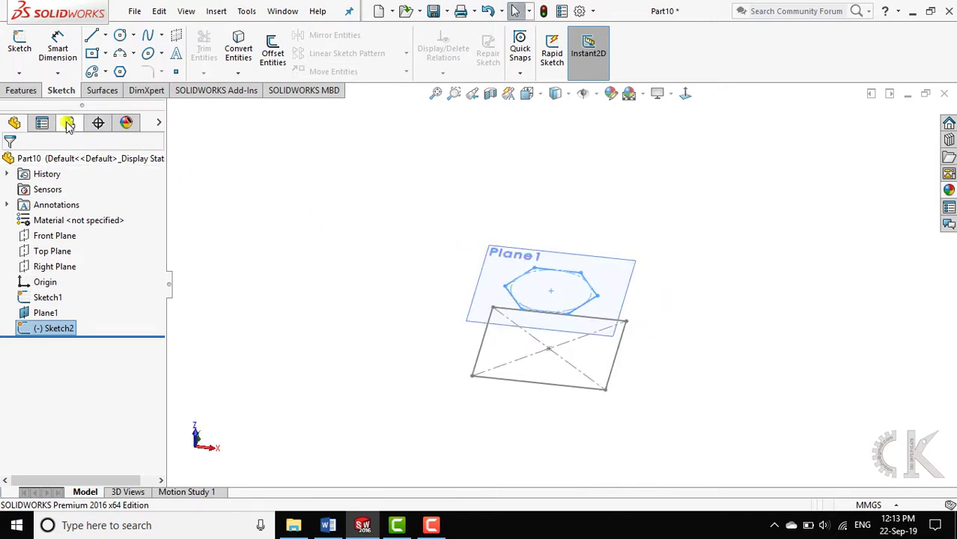
- Create Plane2 as a reference plane offset 25 mm from Plane1
click(22, 91)
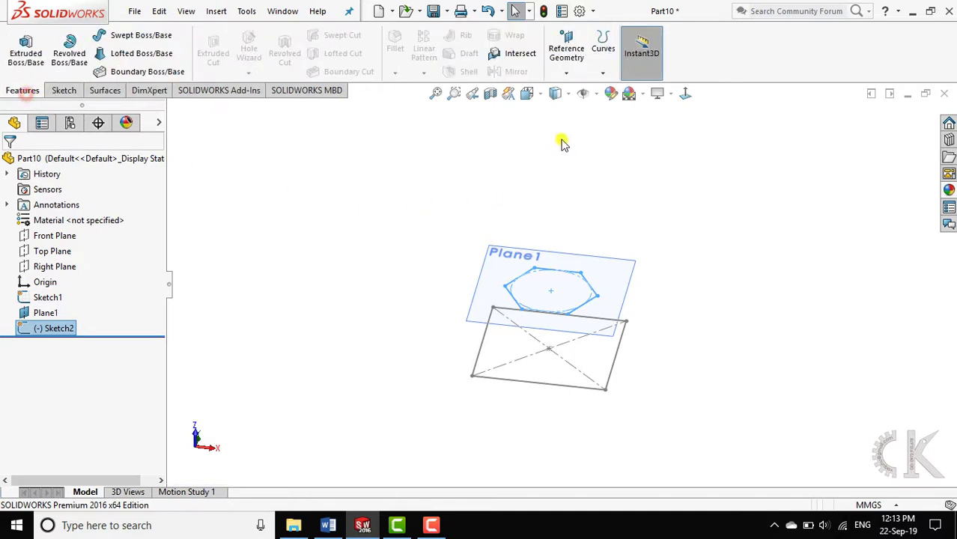
click(575, 60)
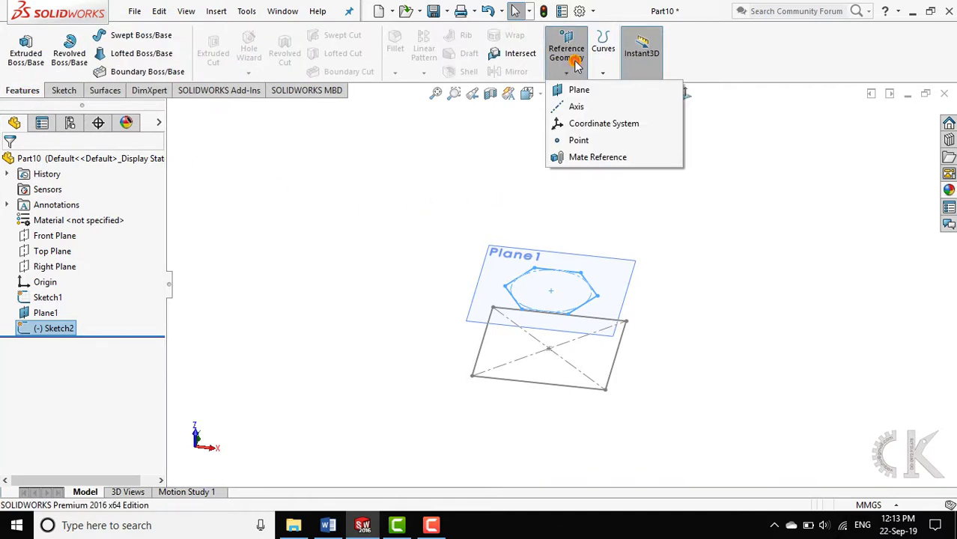
click(580, 92)
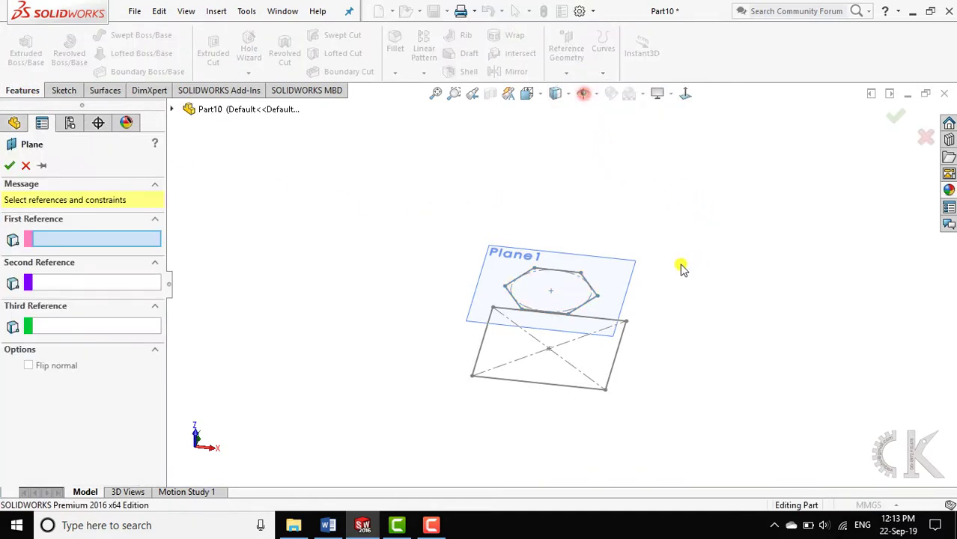
click(617, 274)
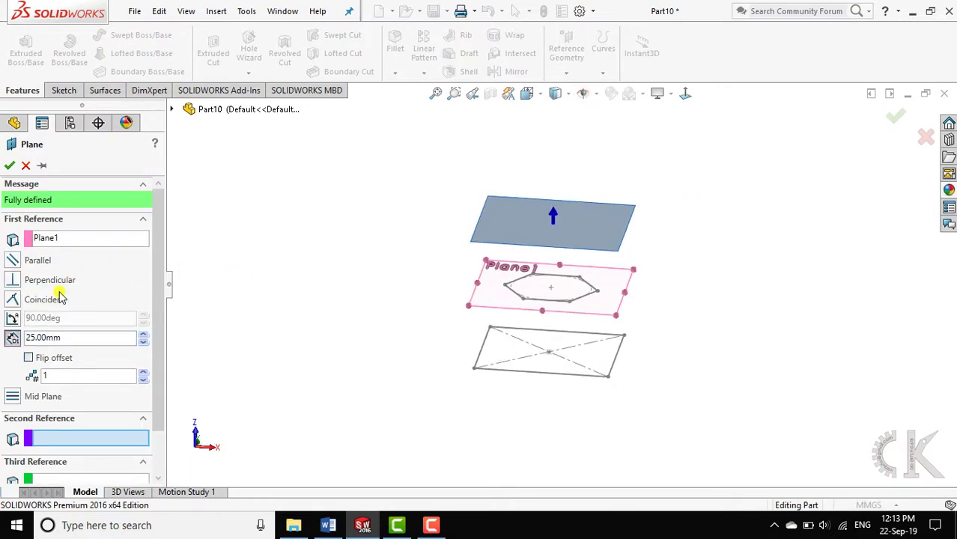
click(11, 166)
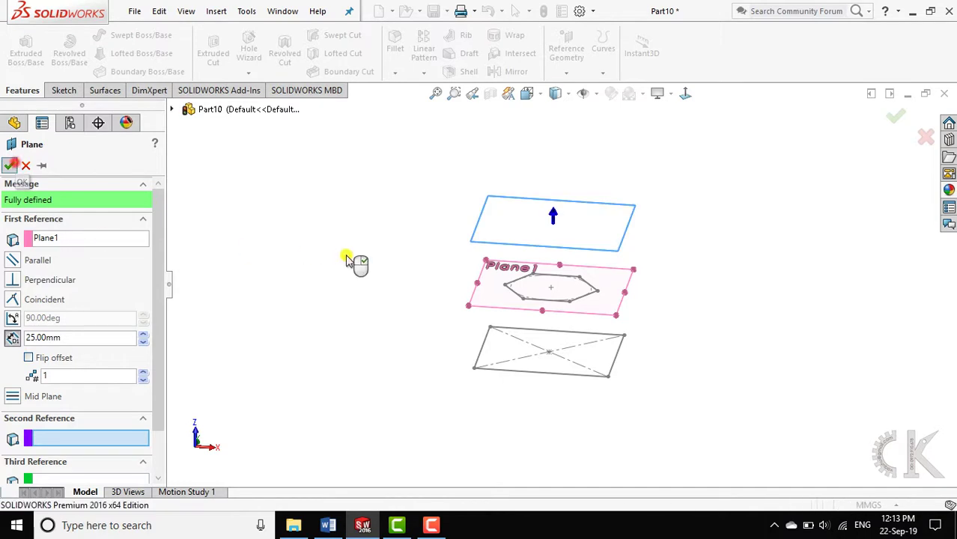
click(66, 91)
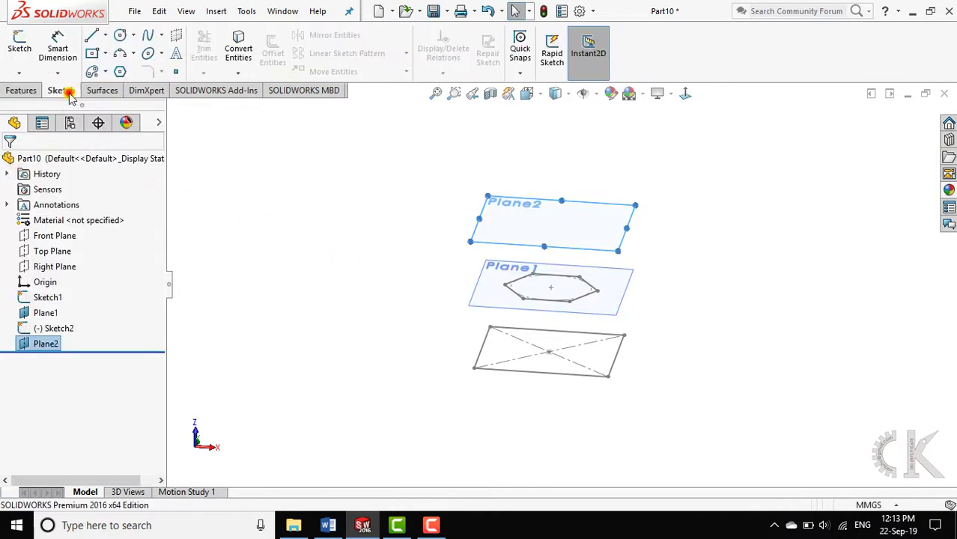
- Start a sketch on Plane2 viewed head-on and draw a circle centred on the origin
click(19, 44)
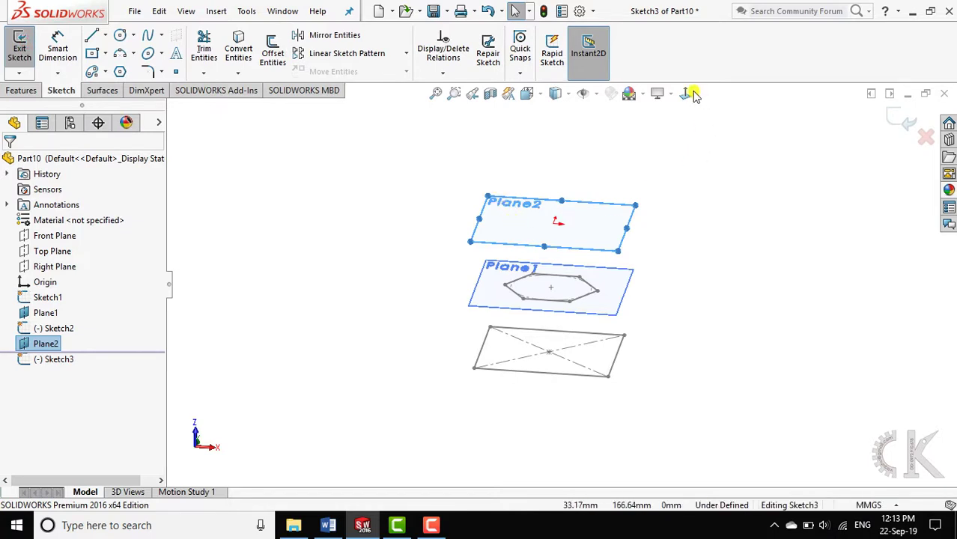
scroll(572, 218, down, 2)
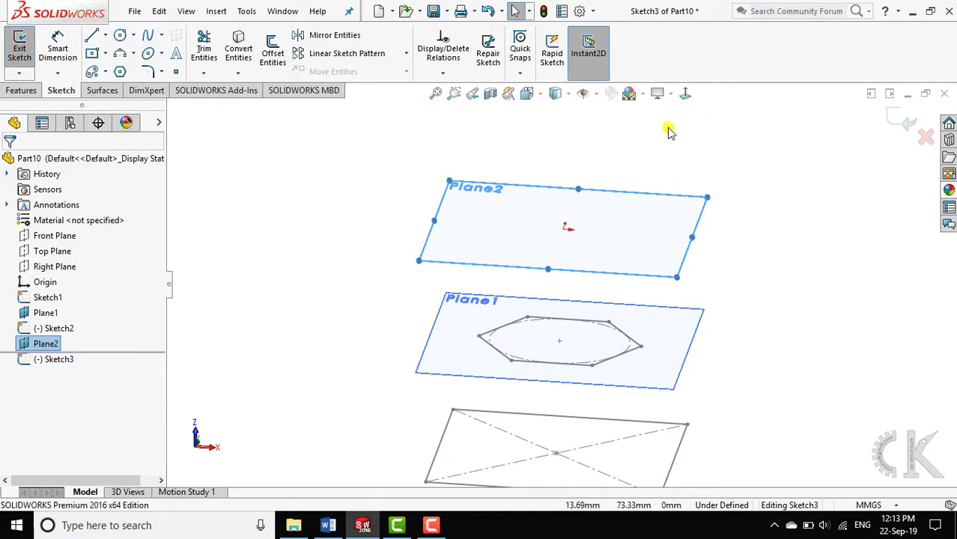
key(ctrl+8)
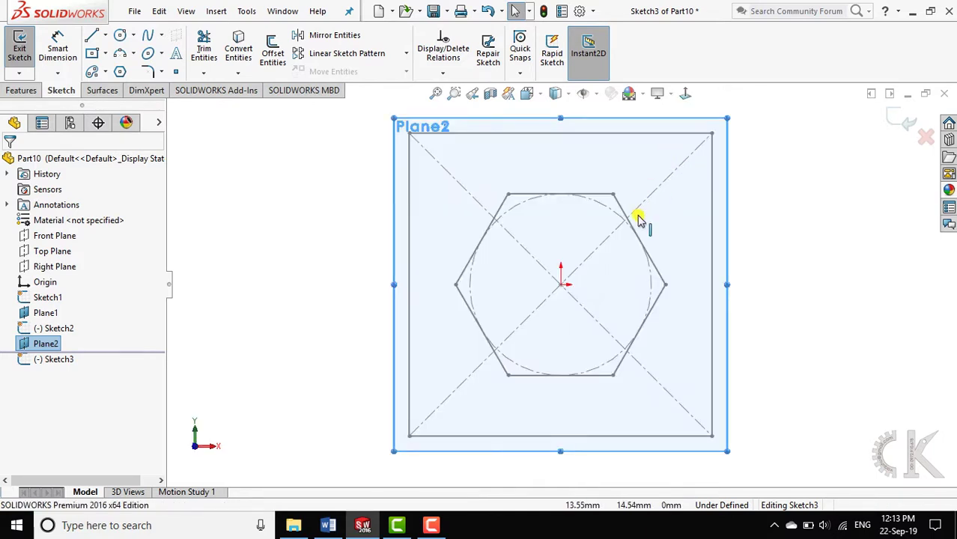
click(121, 36)
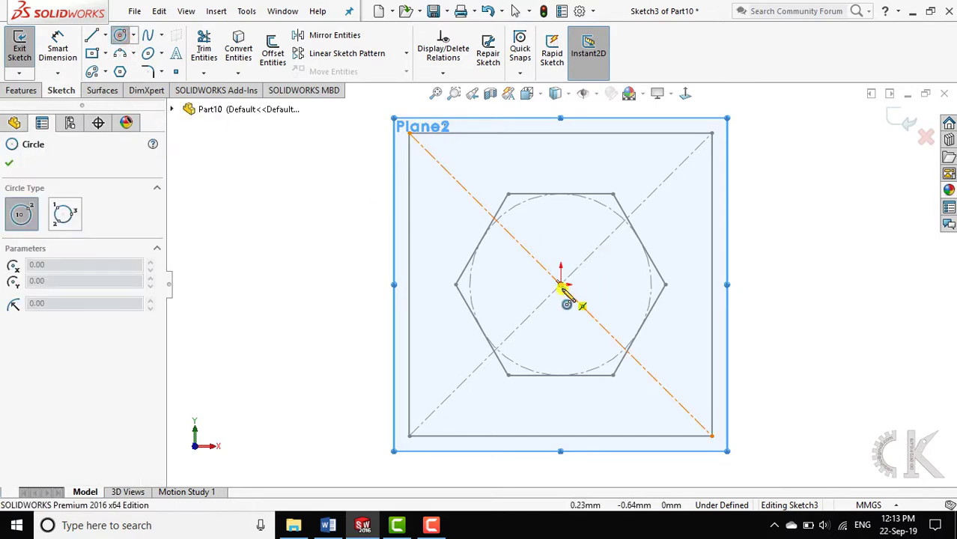
click(560, 284)
click(617, 292)
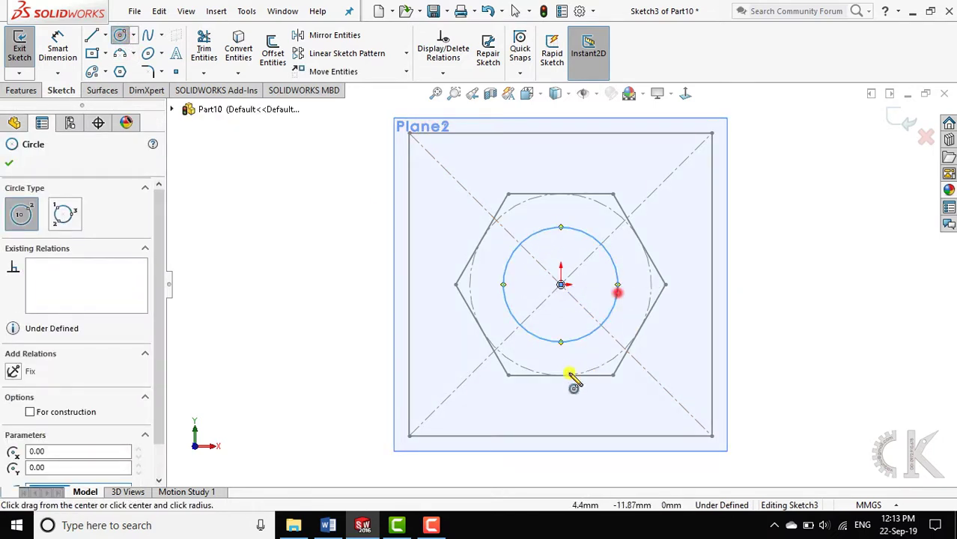
click(328, 525)
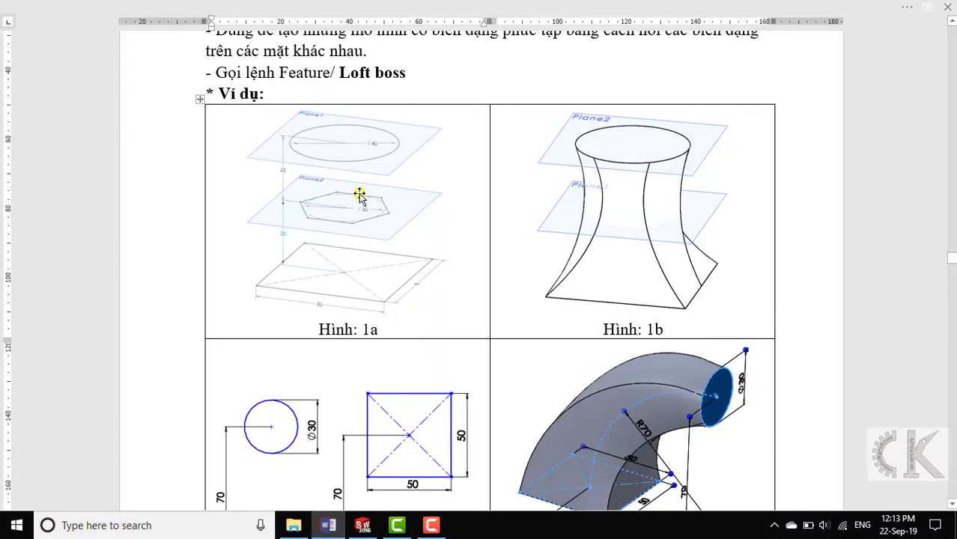
click(363, 524)
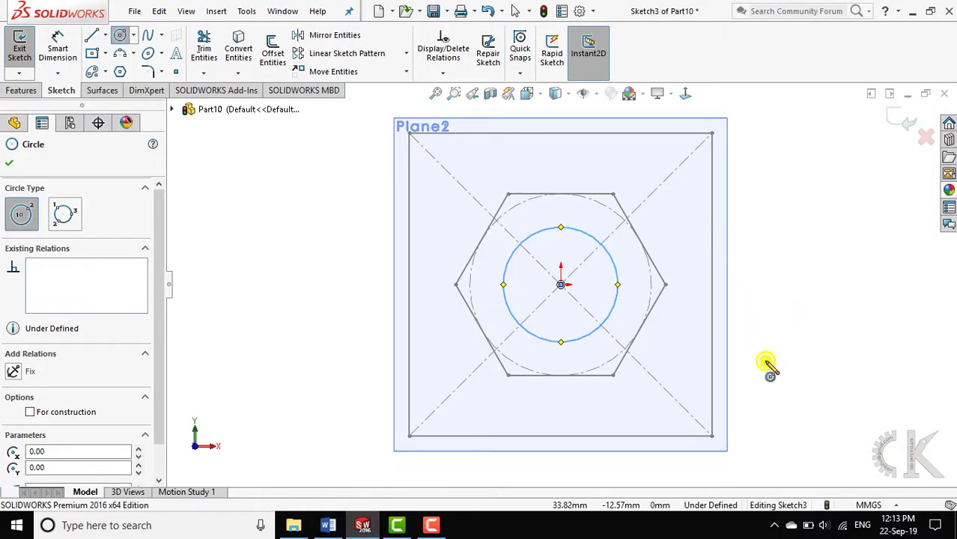
- Dimension the circle to 40 mm diameter and exit the sketch
right_drag(764, 367, 771, 225)
click(611, 261)
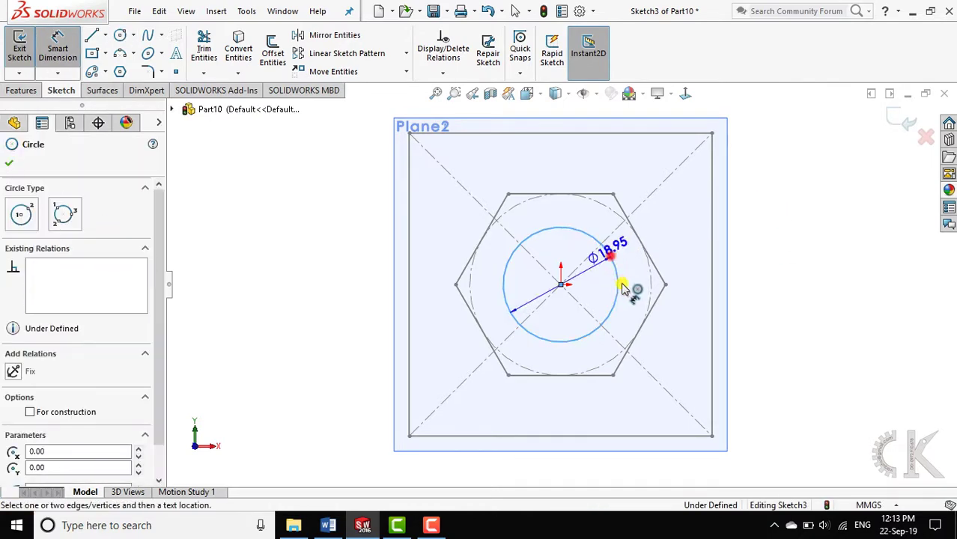
click(642, 283)
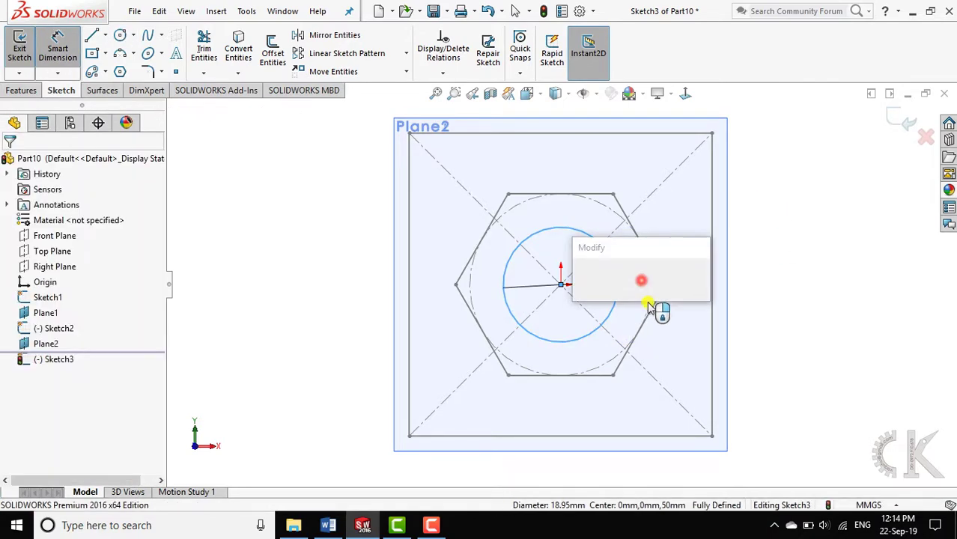
text(40)
key(Return)
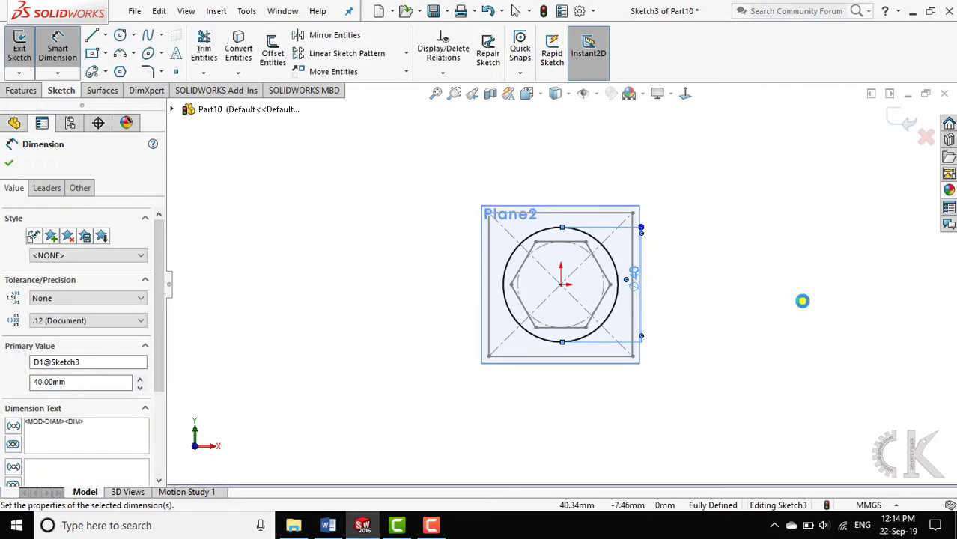
click(905, 127)
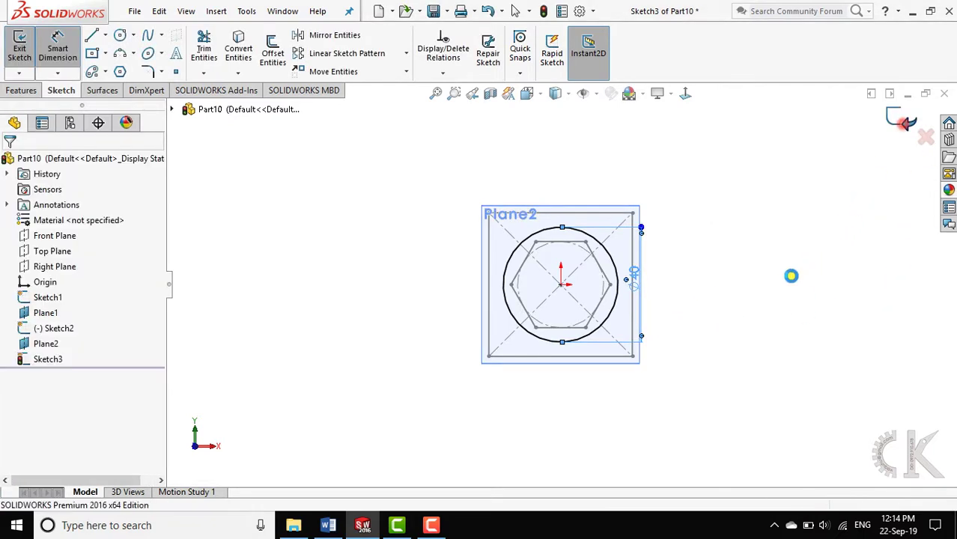
- Orbit to see the three stacked profiles, clear the selection, and bring up the Features commands
mouse_move(769, 304)
middle_down()
mouse_move(732, 280)
mouse_move(724, 154)
mouse_move(727, 194)
middle_up()
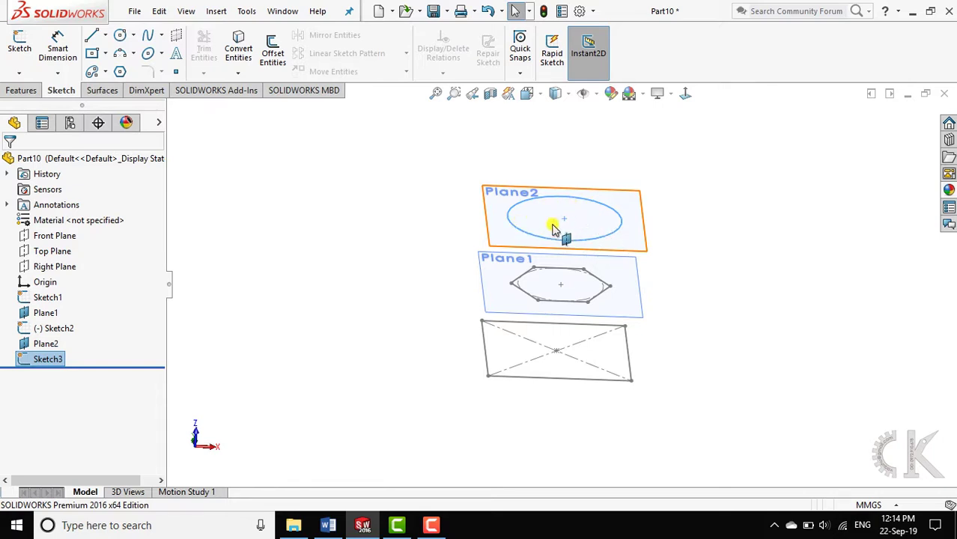
click(380, 231)
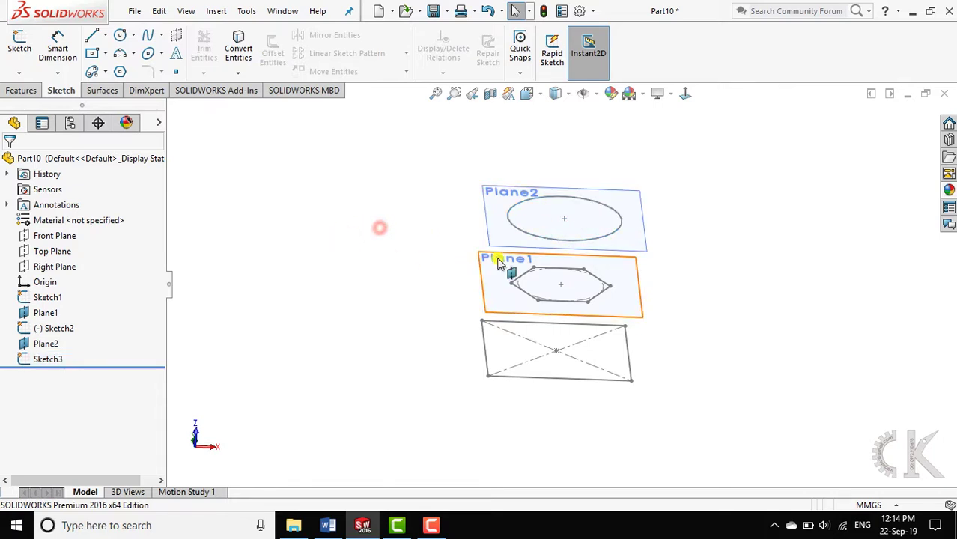
click(22, 91)
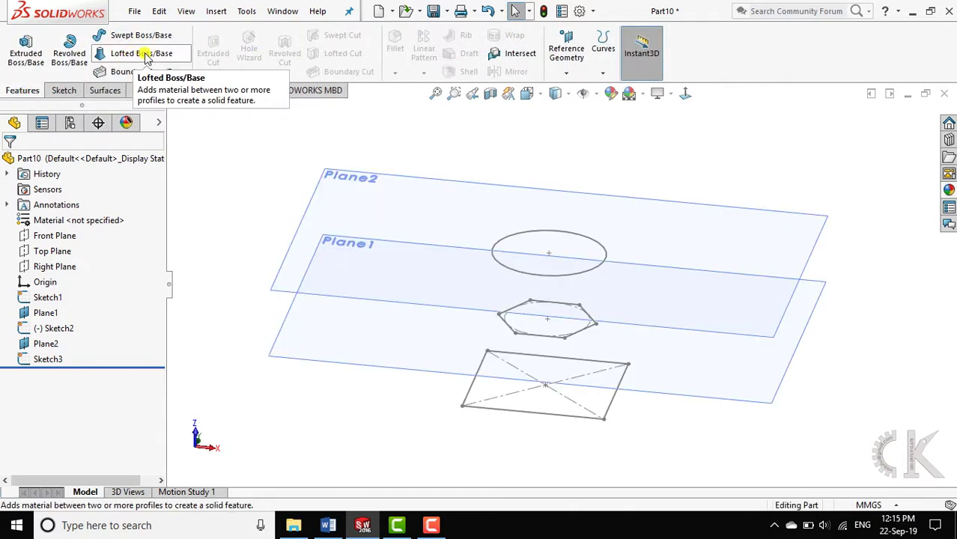
- Start a loft through Sketch1, Sketch2 and Sketch3, then drop Sketch2 from the profiles
click(146, 59)
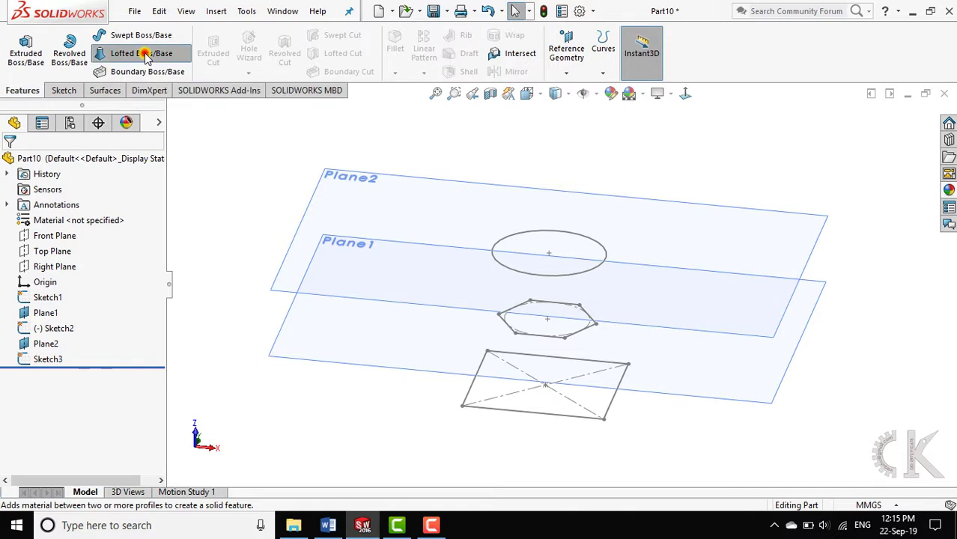
click(483, 365)
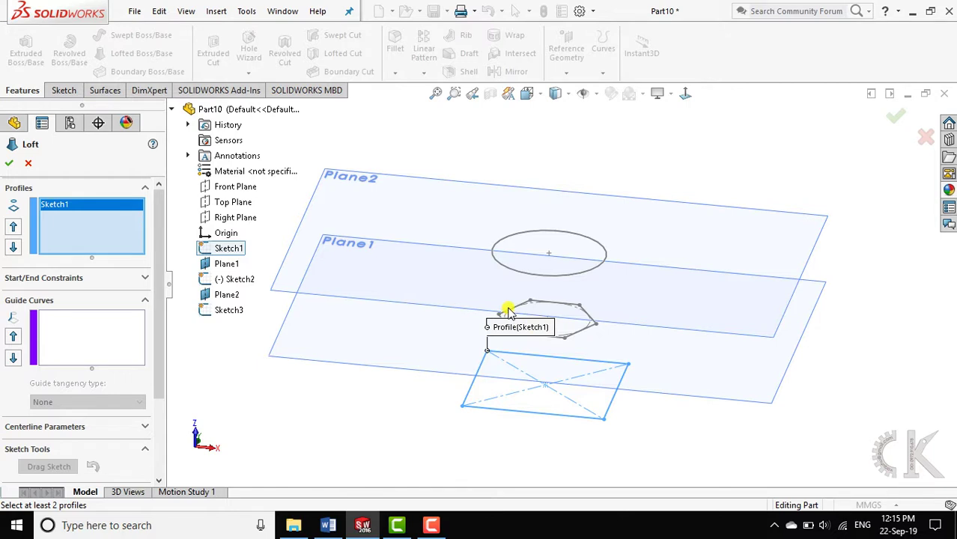
scroll(524, 314, down, 2)
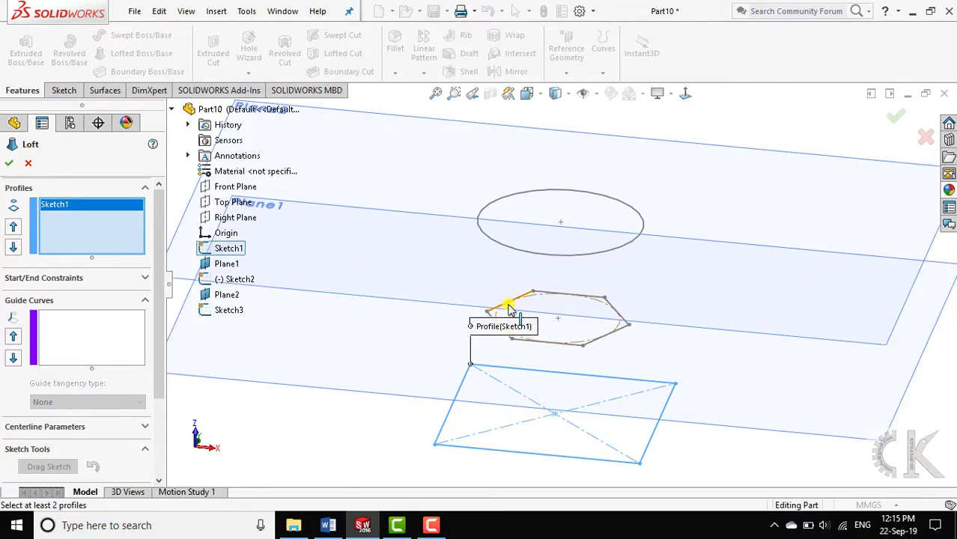
click(508, 307)
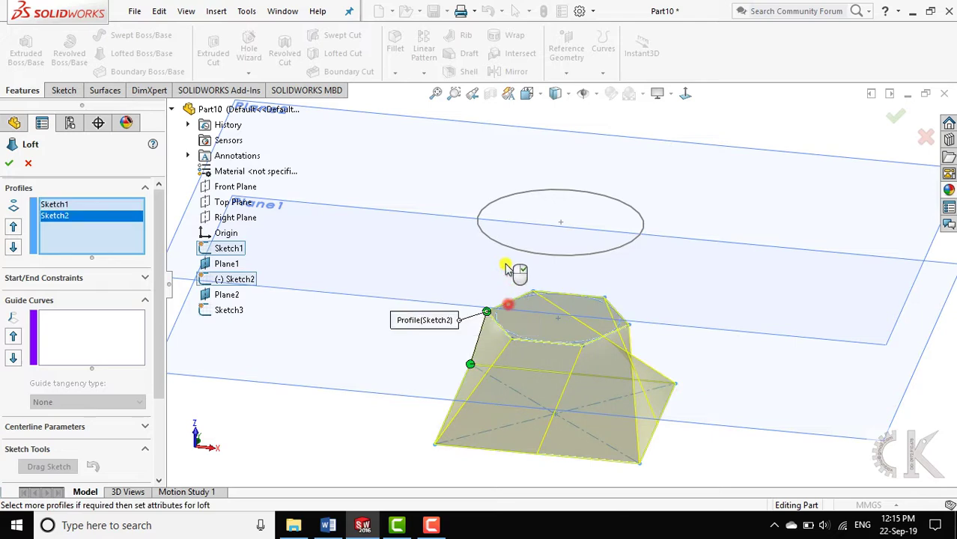
click(489, 209)
mouse_move(489, 273)
middle_down()
mouse_move(503, 271)
mouse_move(519, 400)
middle_up()
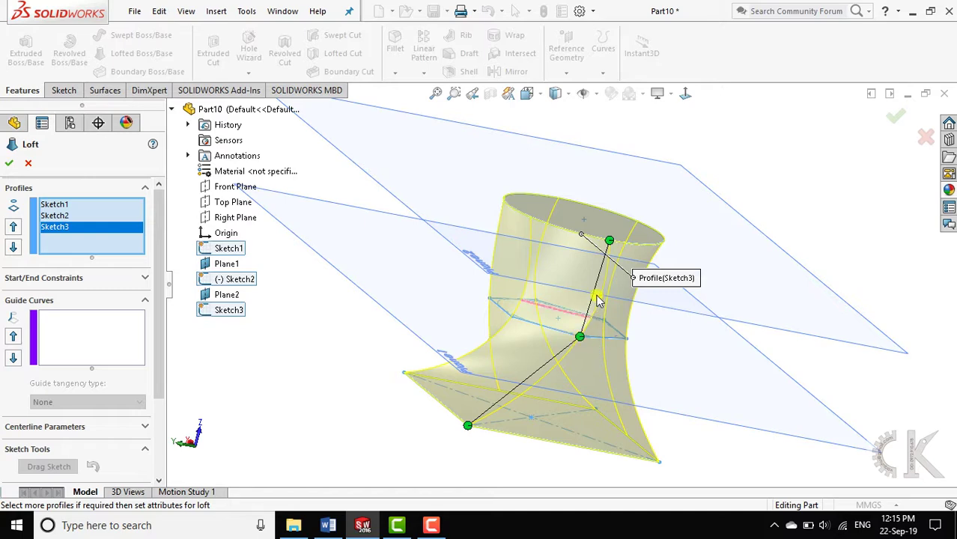
middle_drag(544, 342, 515, 367)
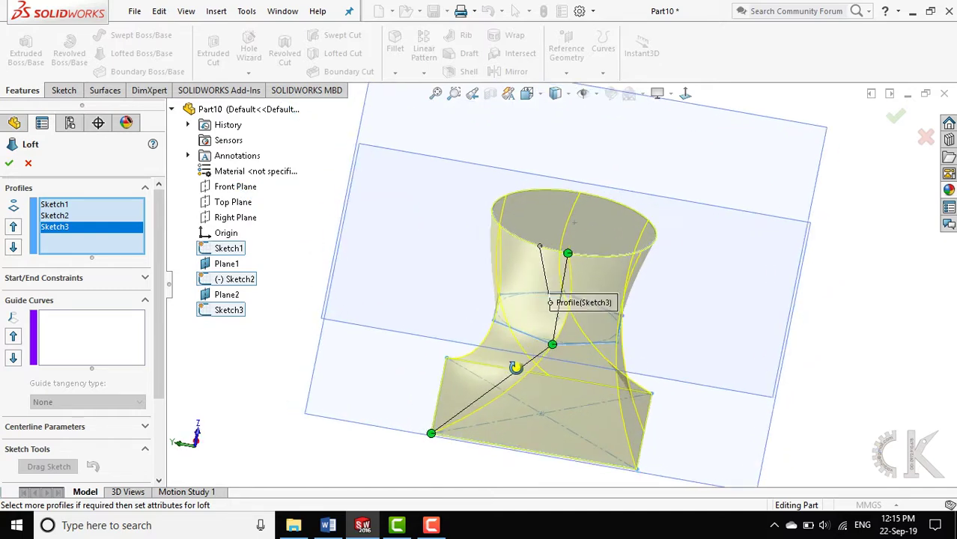
click(493, 324)
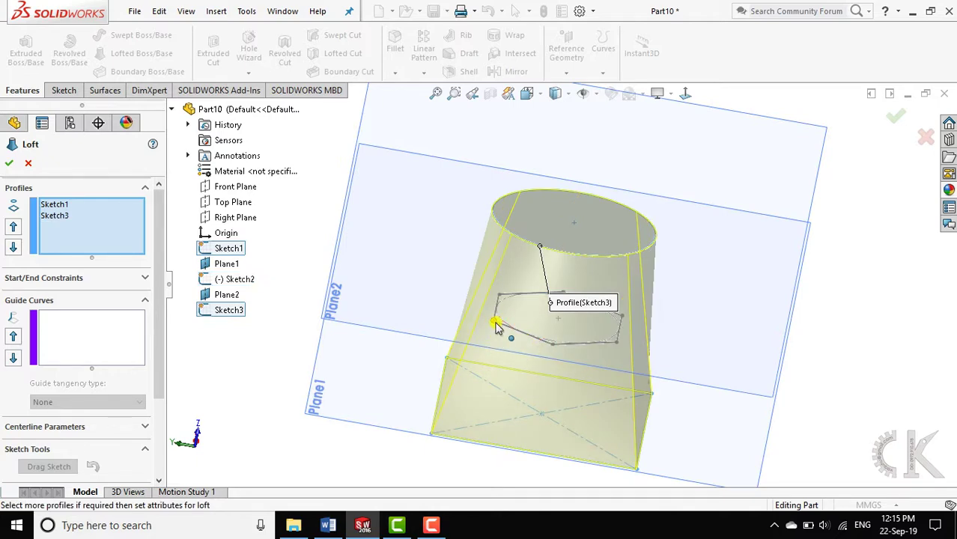
- Re-add Sketch2, order the profiles Sketch1, Sketch2, Sketch3, and create the loft
click(496, 320)
mouse_move(496, 343)
middle_down()
mouse_move(513, 314)
mouse_move(561, 317)
mouse_move(571, 366)
middle_up()
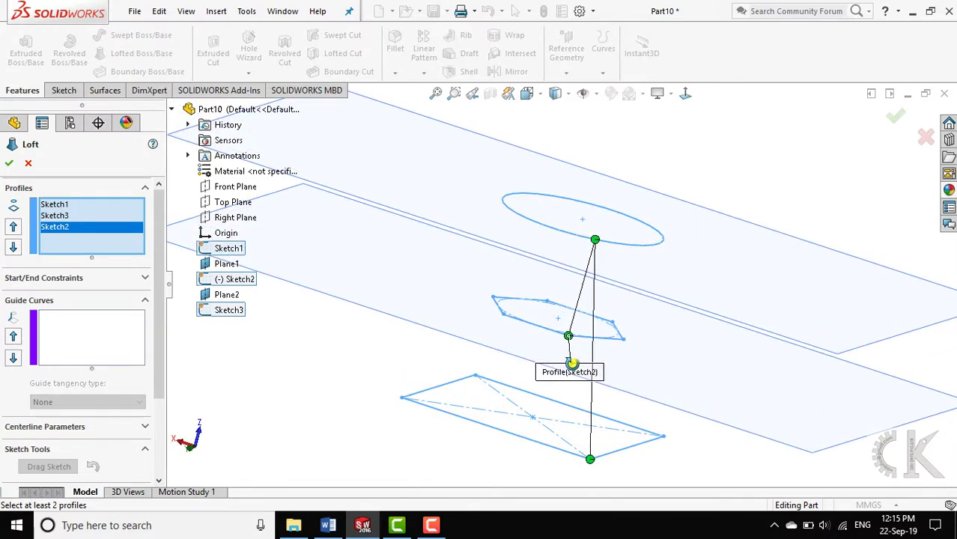
click(13, 227)
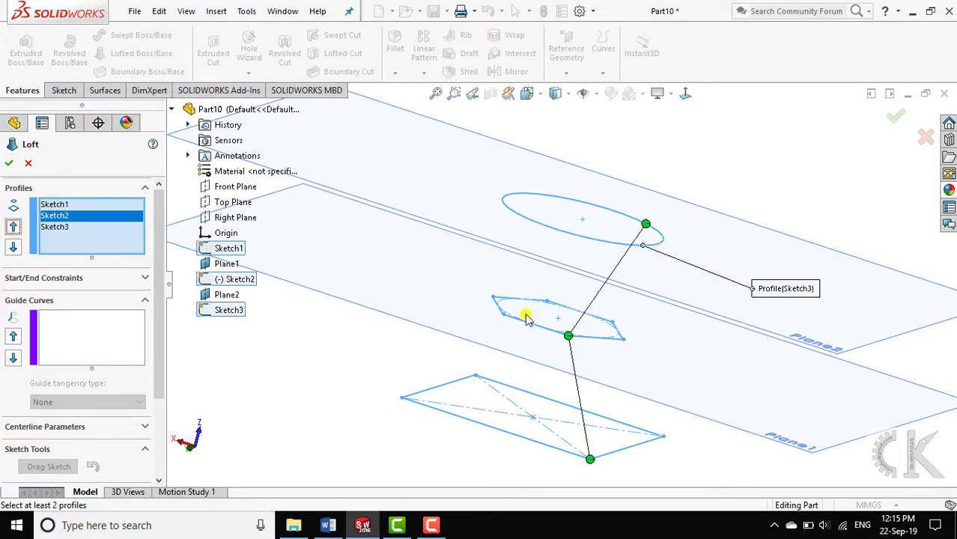
click(13, 247)
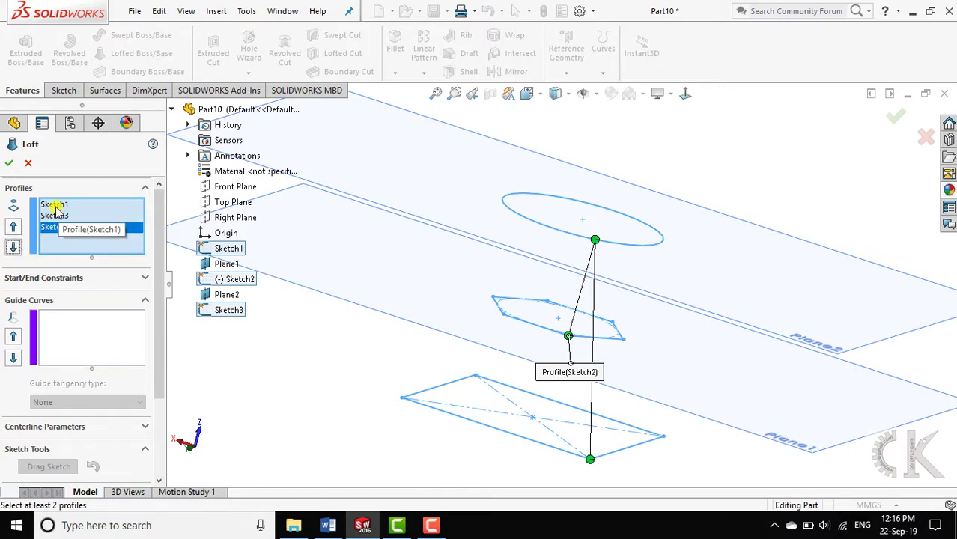
click(16, 228)
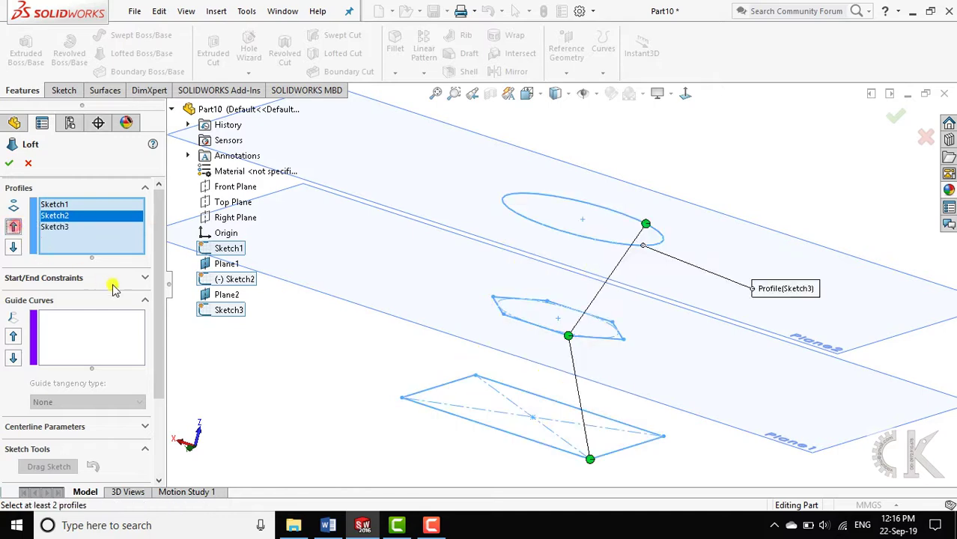
mouse_move(400, 314)
middle_down()
mouse_move(313, 278)
mouse_move(319, 292)
mouse_move(309, 305)
middle_up()
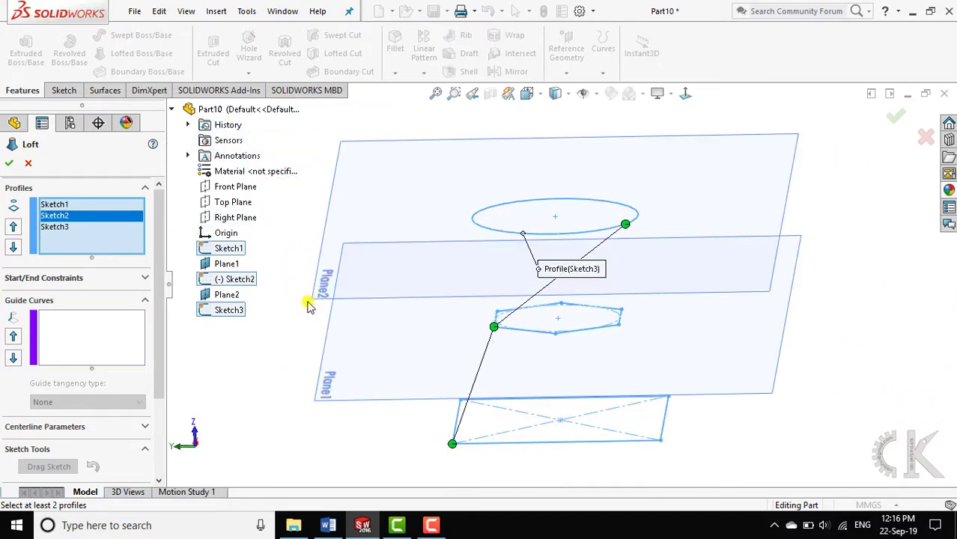
click(10, 165)
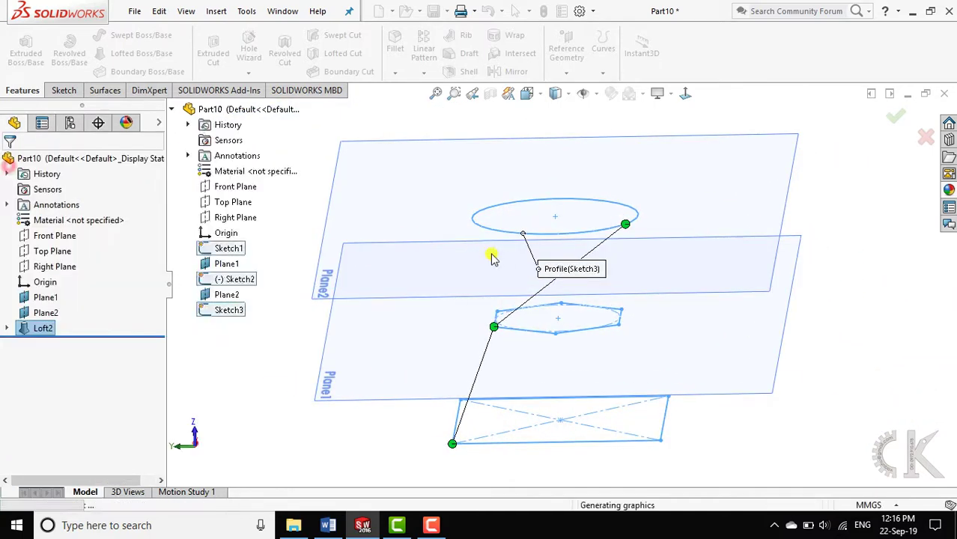
- Hide Plane2 and Plane1, view the finished loft, and return to the Word tutorial
mouse_move(737, 257)
middle_down()
mouse_move(687, 255)
mouse_move(781, 408)
mouse_move(839, 323)
mouse_move(794, 231)
mouse_move(688, 188)
mouse_move(727, 155)
middle_up()
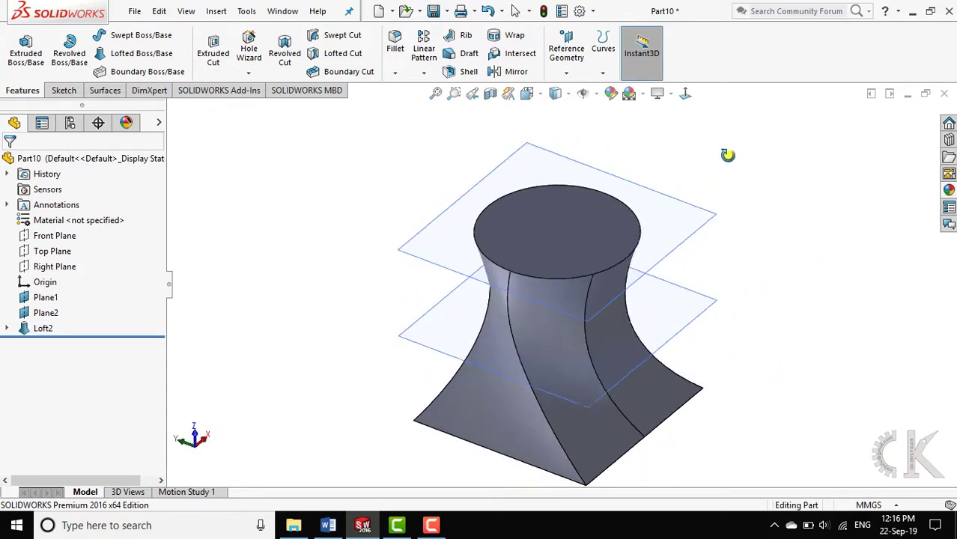
right_click(520, 159)
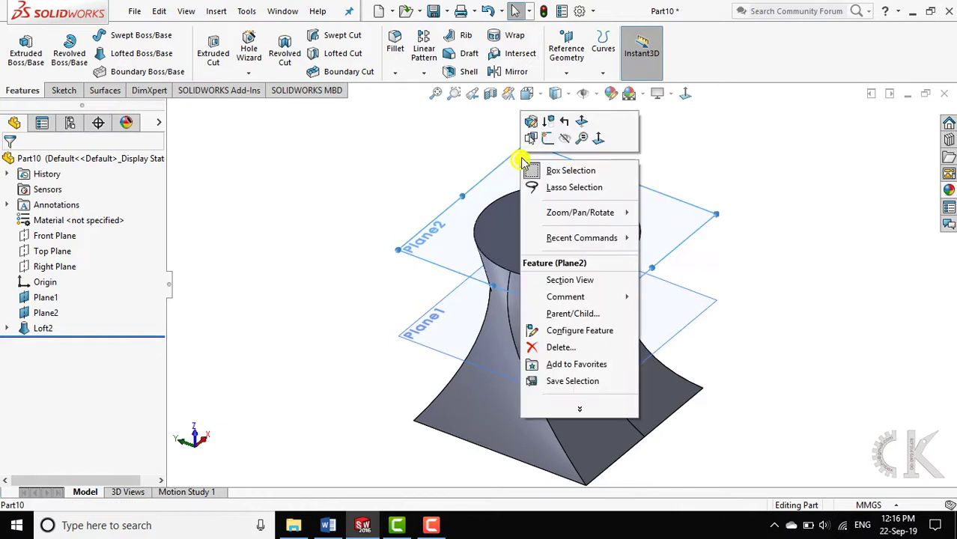
click(566, 142)
right_click(459, 279)
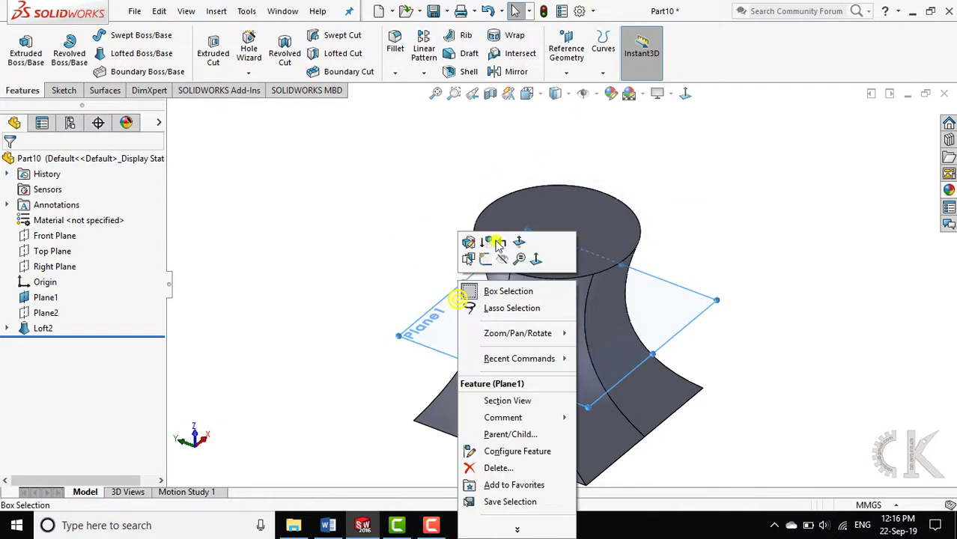
click(500, 262)
mouse_move(515, 266)
middle_down()
mouse_move(506, 245)
mouse_move(515, 231)
mouse_move(495, 216)
mouse_move(557, 275)
mouse_move(528, 311)
mouse_move(515, 299)
middle_up()
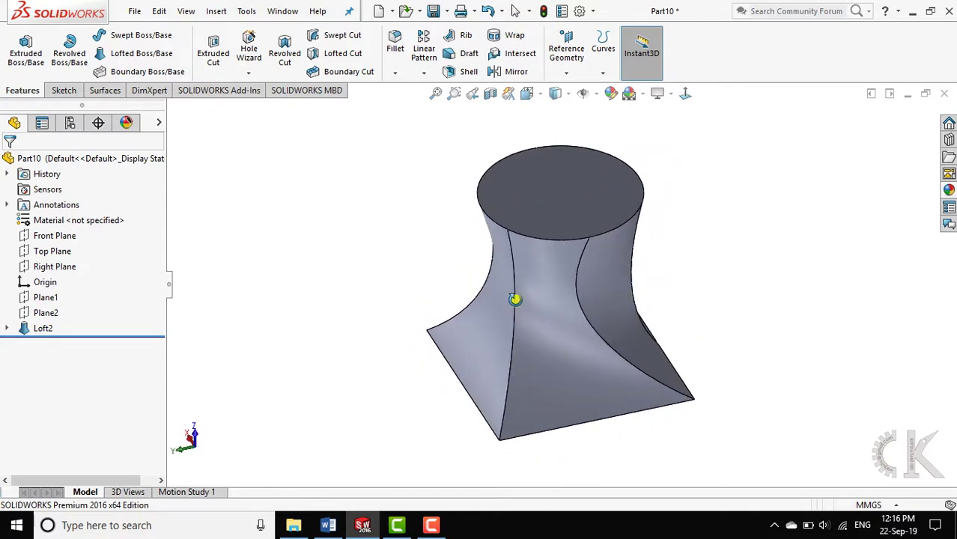
click(328, 525)
- Scroll the Word tutorial to figures Hình 2a and 2b showing the 50 mm square, Ø30 circle and R70 bend
scroll(343, 321, down, 4)
scroll(363, 318, down, 1)
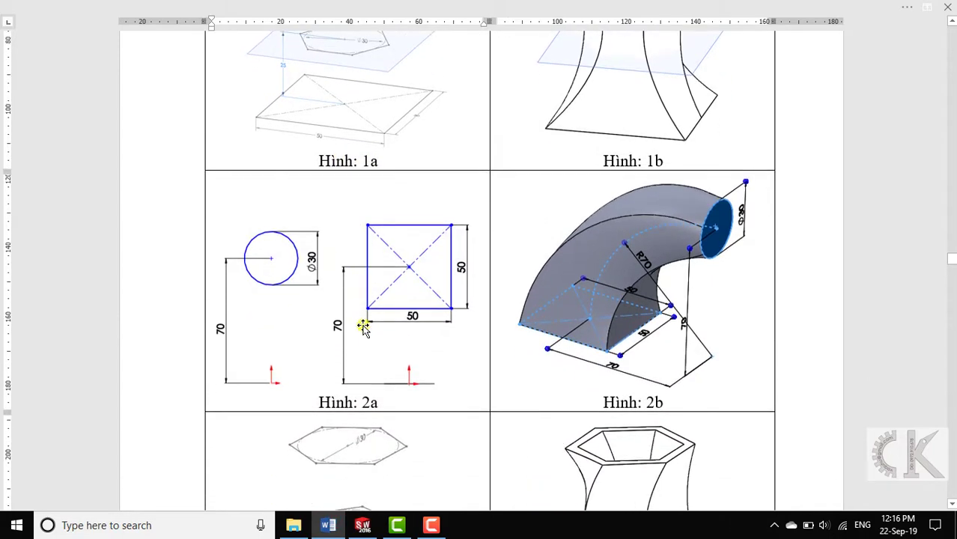
scroll(362, 328, down, 1)
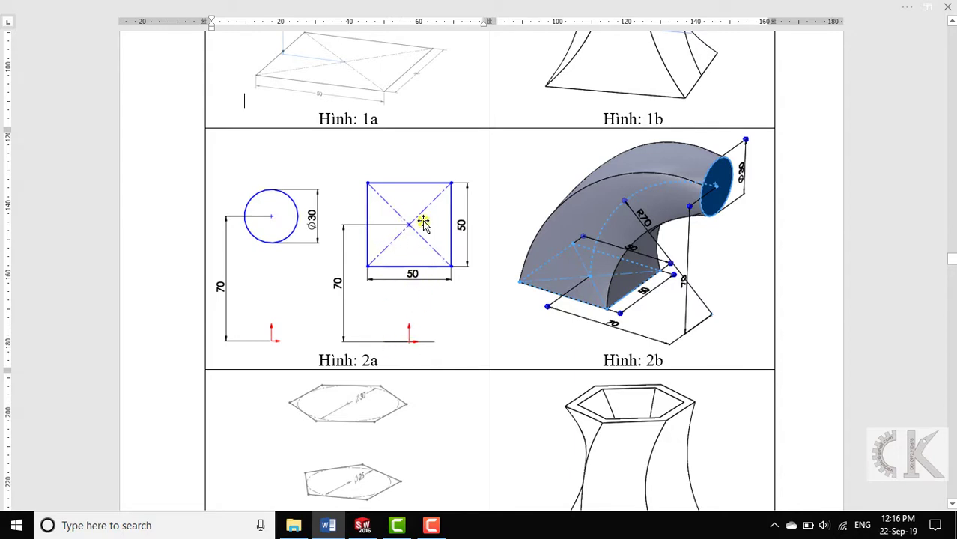
click(362, 525)
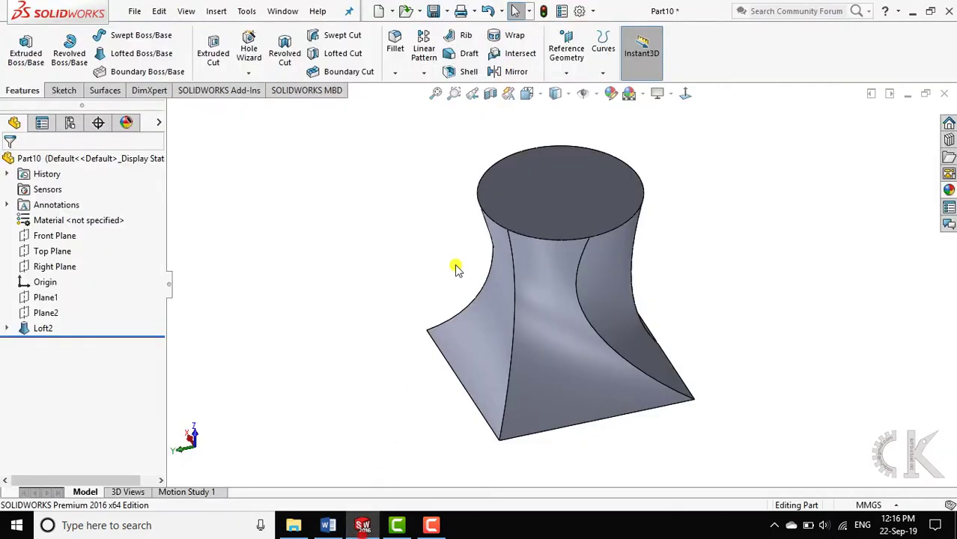
- Create a new part and start a sketch on the Front Plane
click(382, 9)
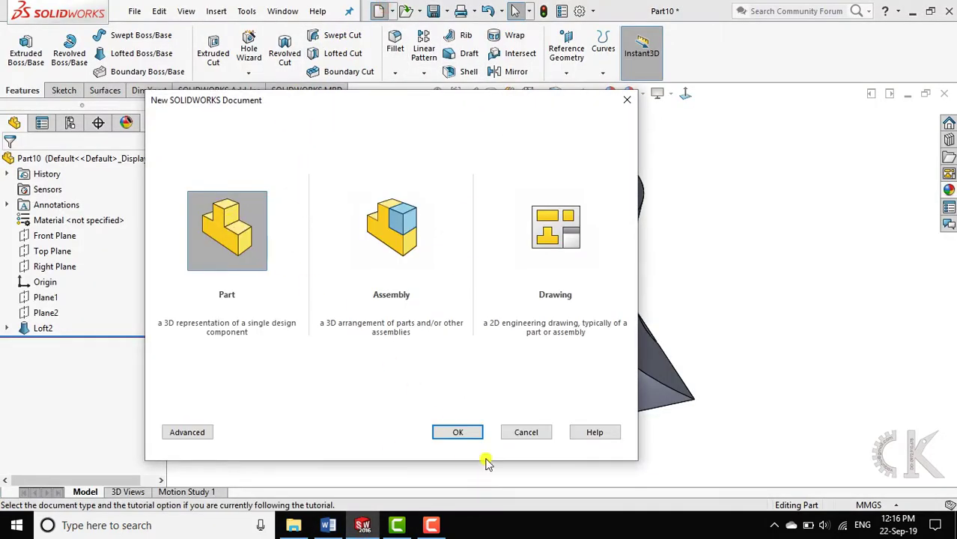
click(475, 430)
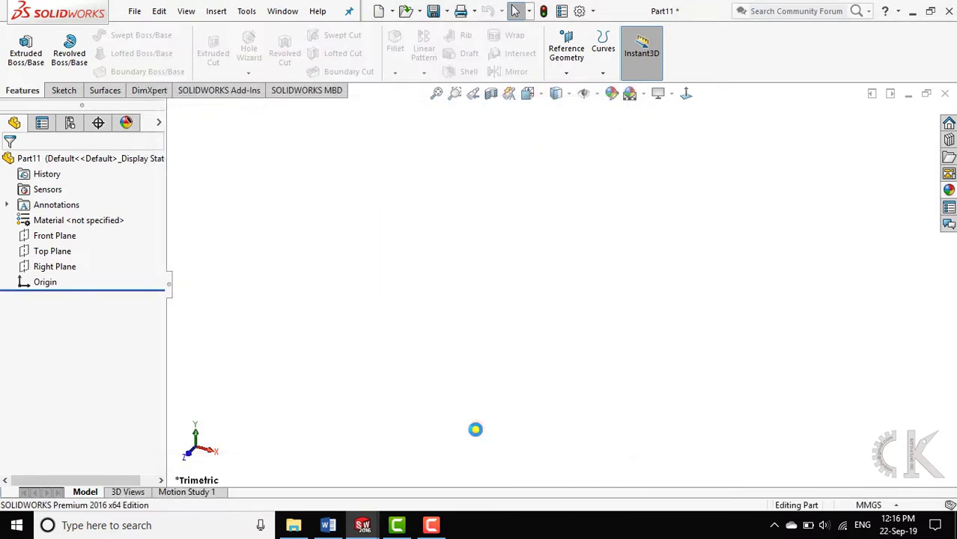
click(78, 91)
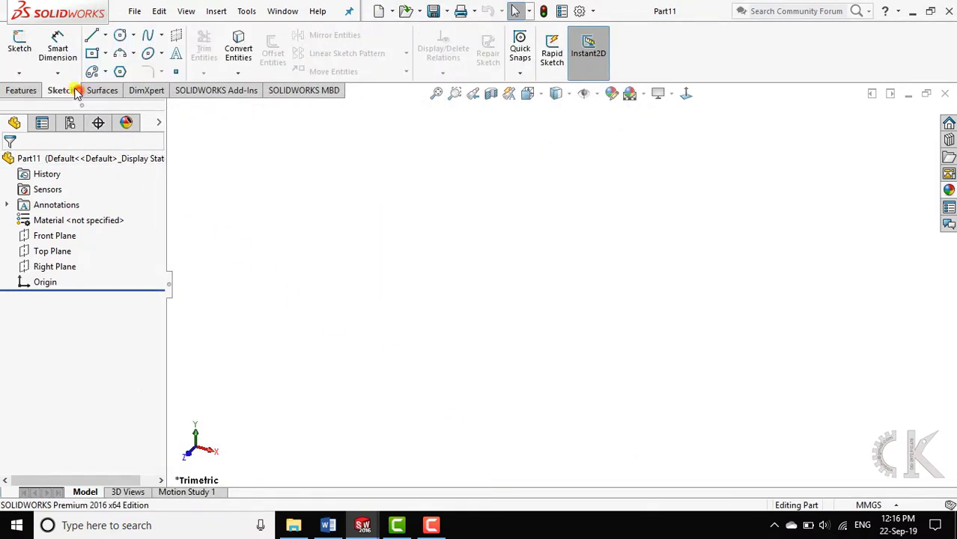
click(20, 46)
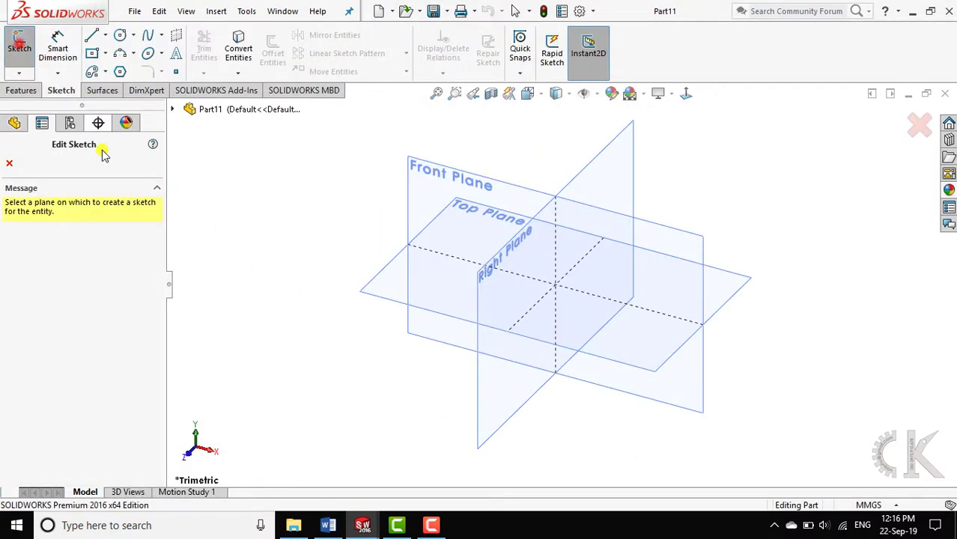
click(427, 192)
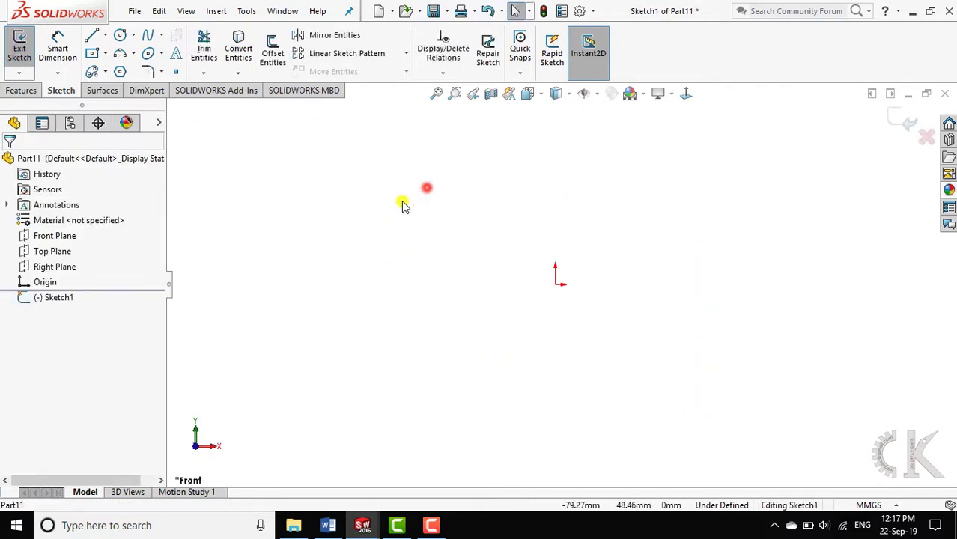
- Draw a center rectangle above the origin and dimension it 50 × 50 mm
click(93, 52)
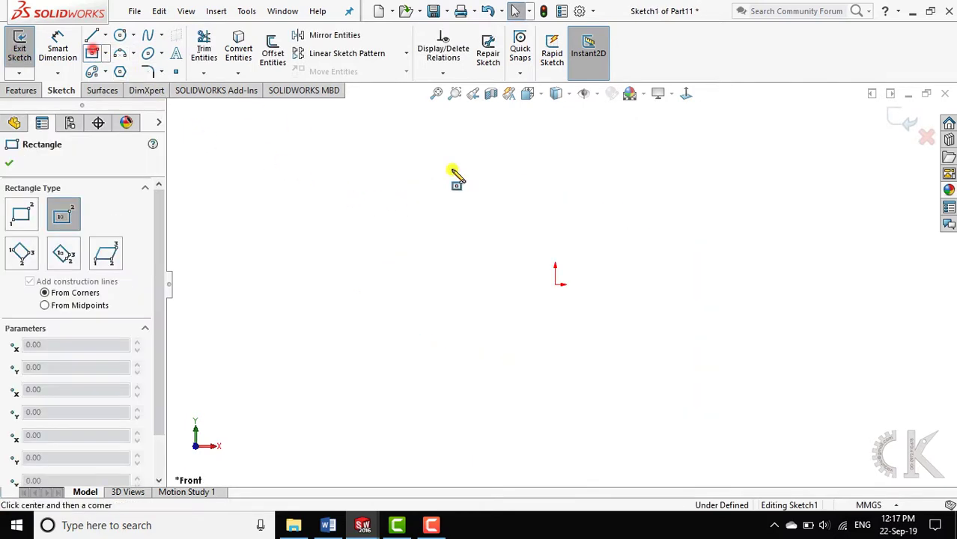
click(555, 156)
click(606, 187)
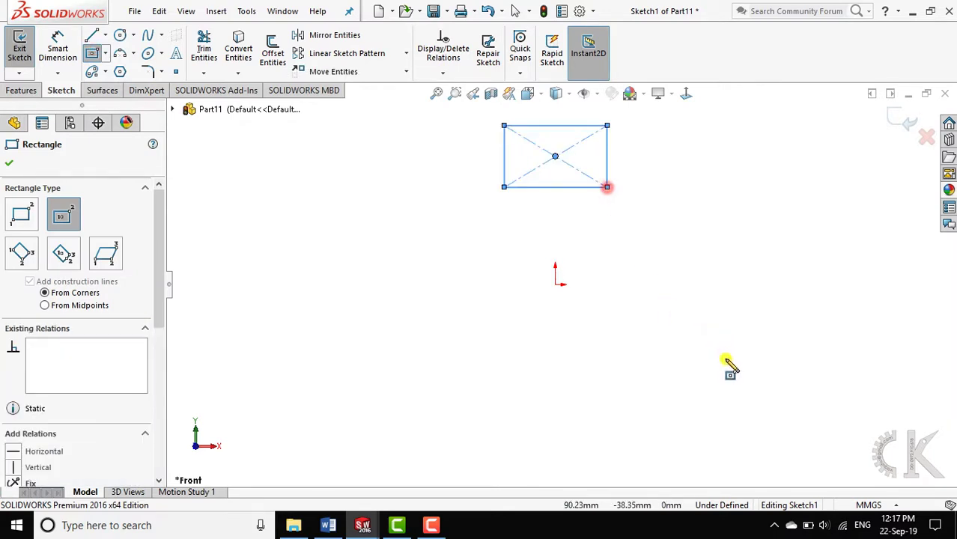
right_drag(726, 363, 722, 288)
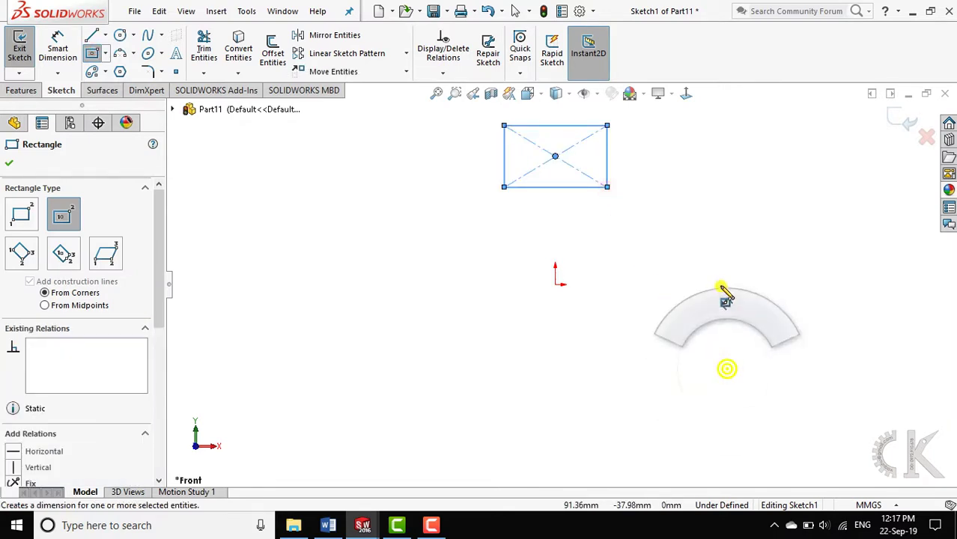
click(565, 208)
click(562, 208)
text(50)
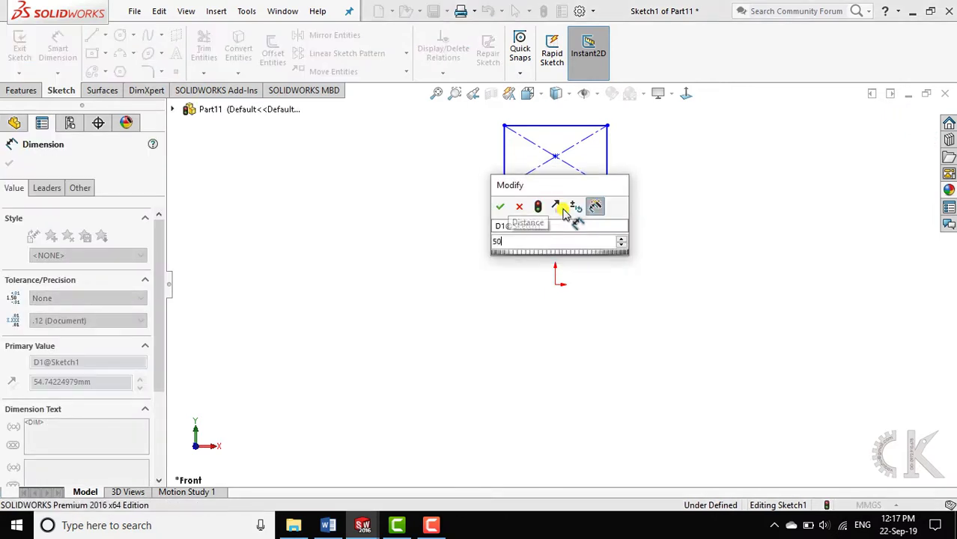
key(Return)
click(607, 157)
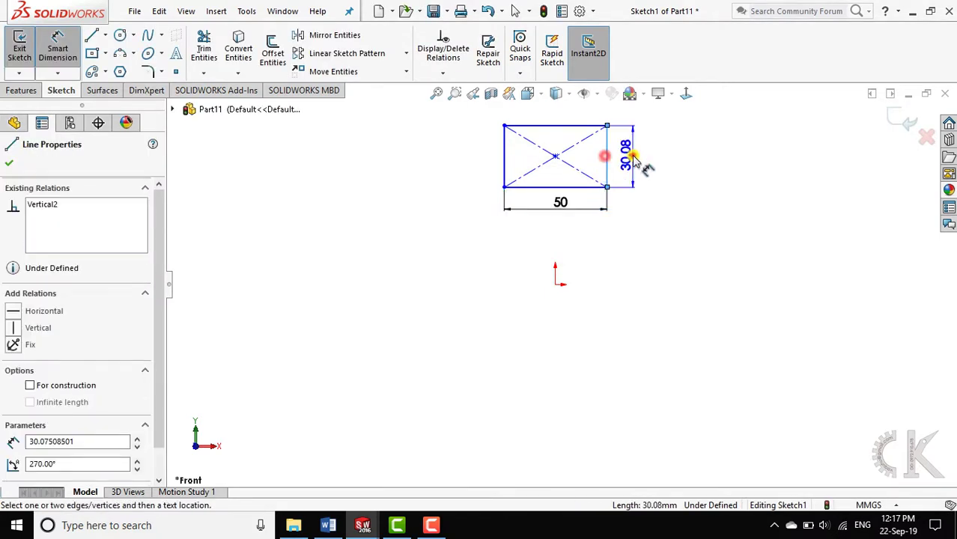
click(632, 159)
text(50.00mm)
key(Return)
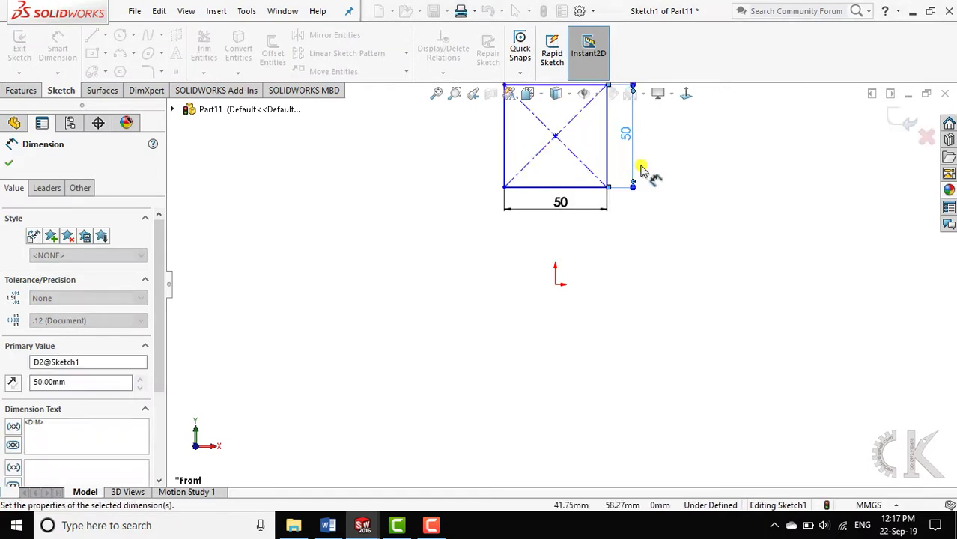
- Dimension the square's centre 70 mm from the origin and exit Sketch1
click(555, 136)
click(555, 284)
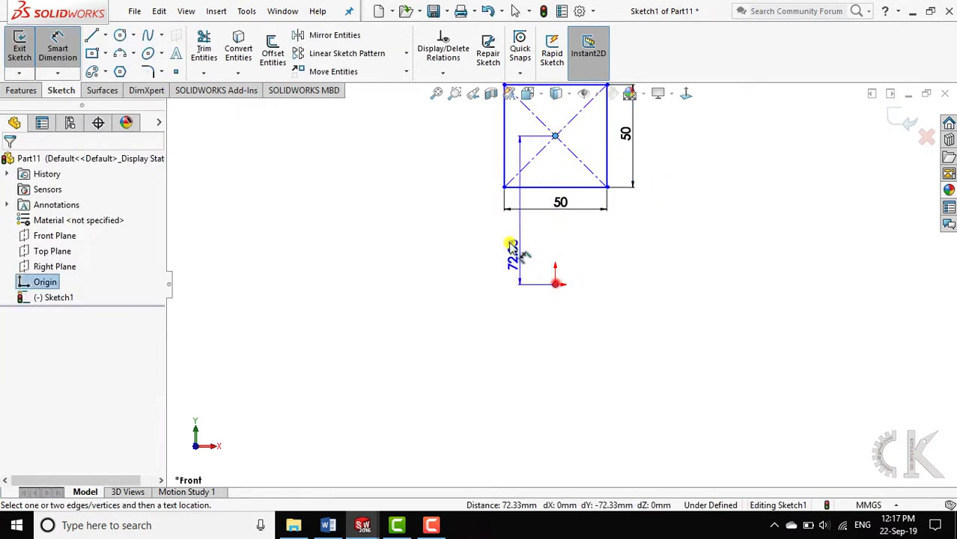
click(454, 209)
text(70)
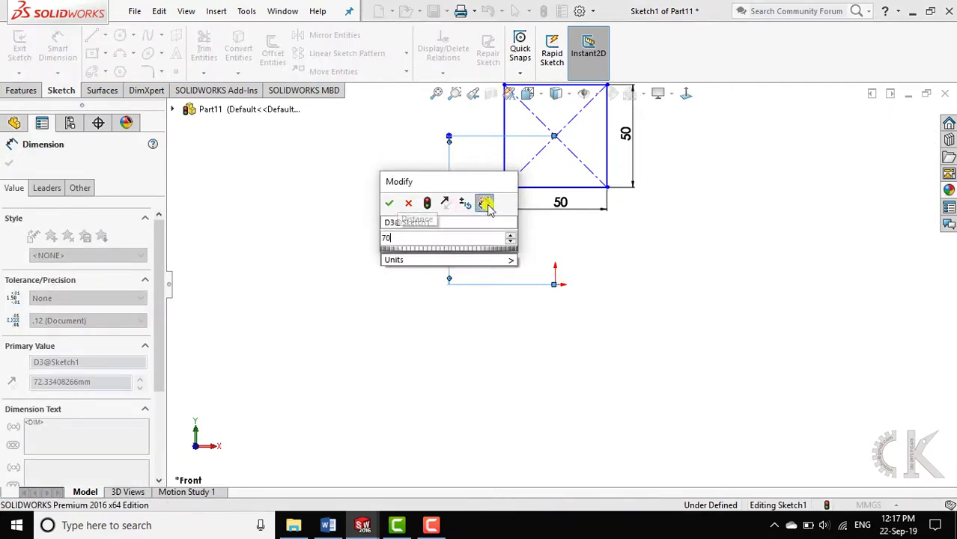
key(Return)
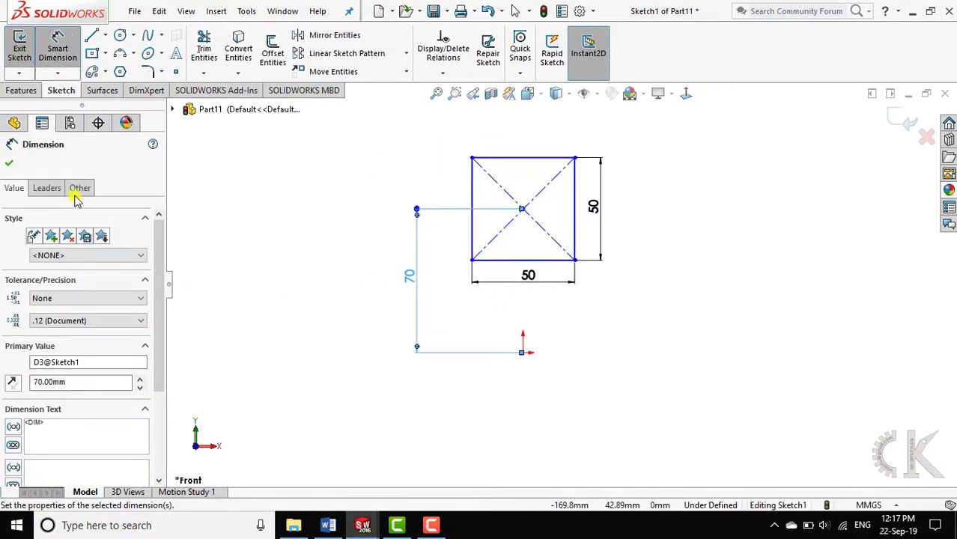
click(9, 165)
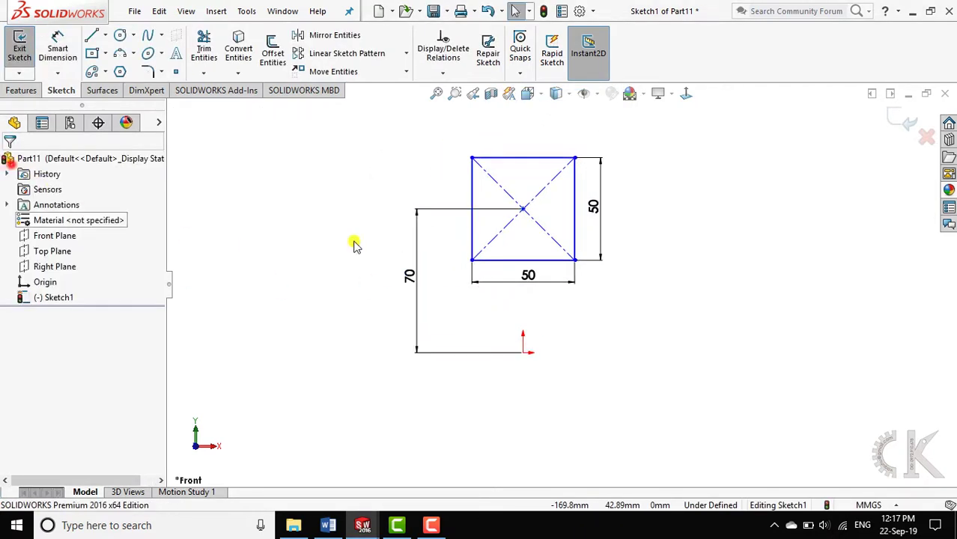
click(902, 120)
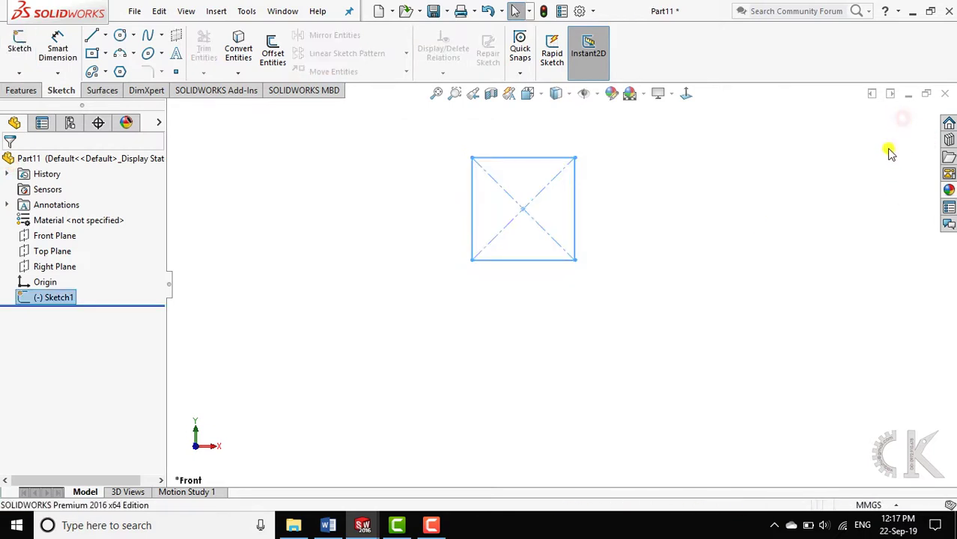
- Start a new sketch on the Top Plane
mouse_move(652, 252)
middle_down()
mouse_move(613, 271)
mouse_move(611, 298)
middle_up()
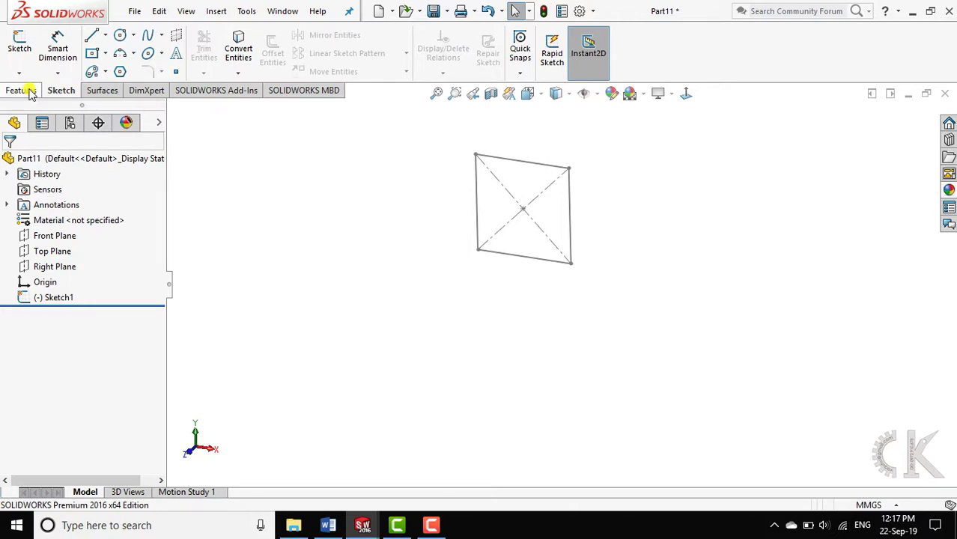
click(20, 45)
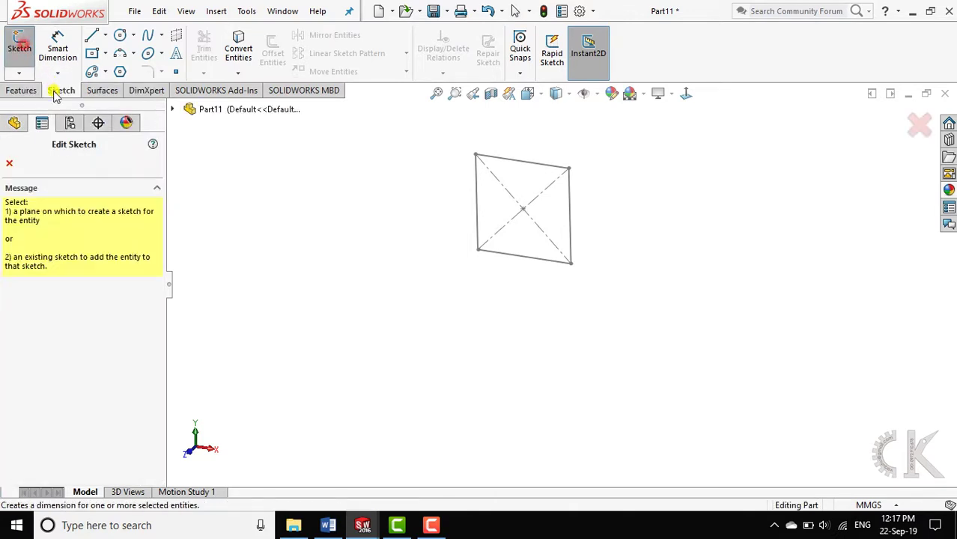
click(175, 112)
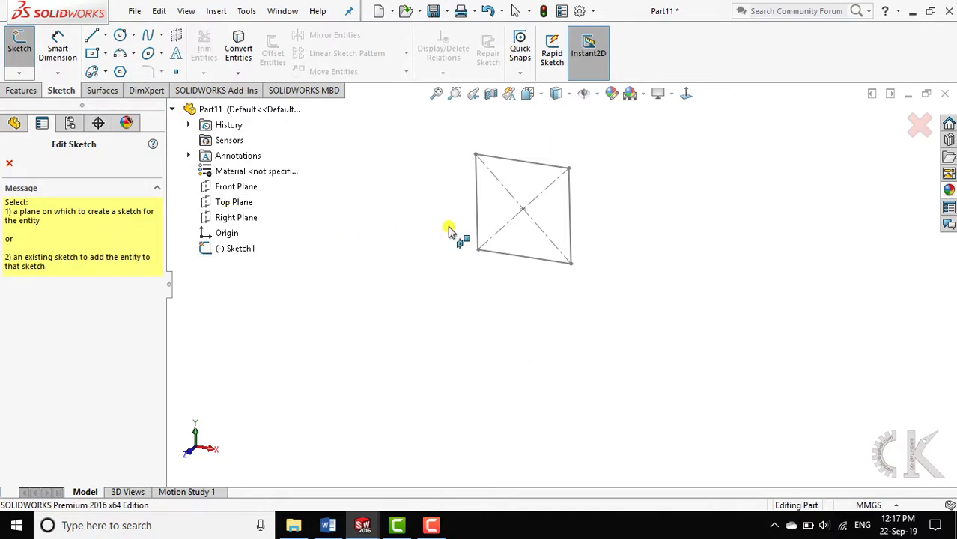
click(233, 207)
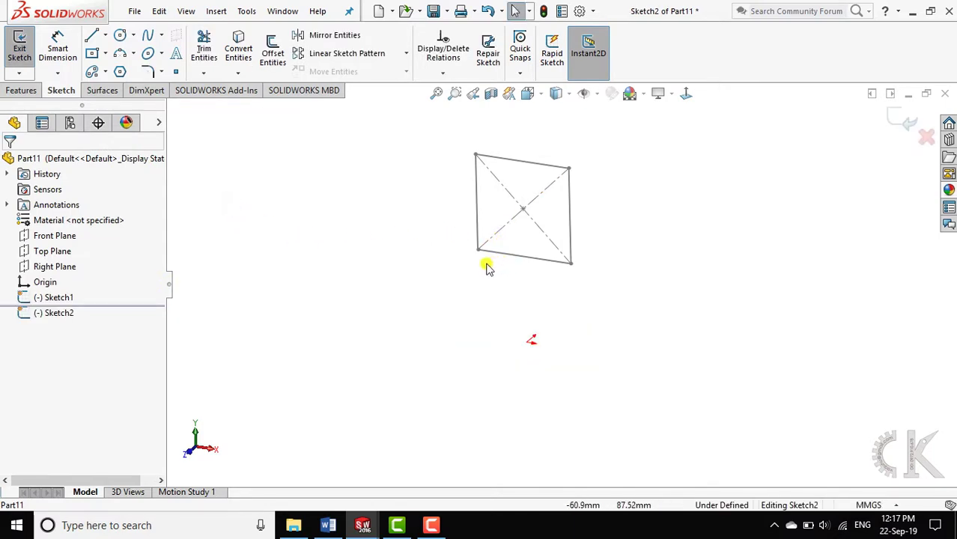
- Draw a circle centred above the origin, then check the Word reference drawing
scroll(554, 288, up, 3)
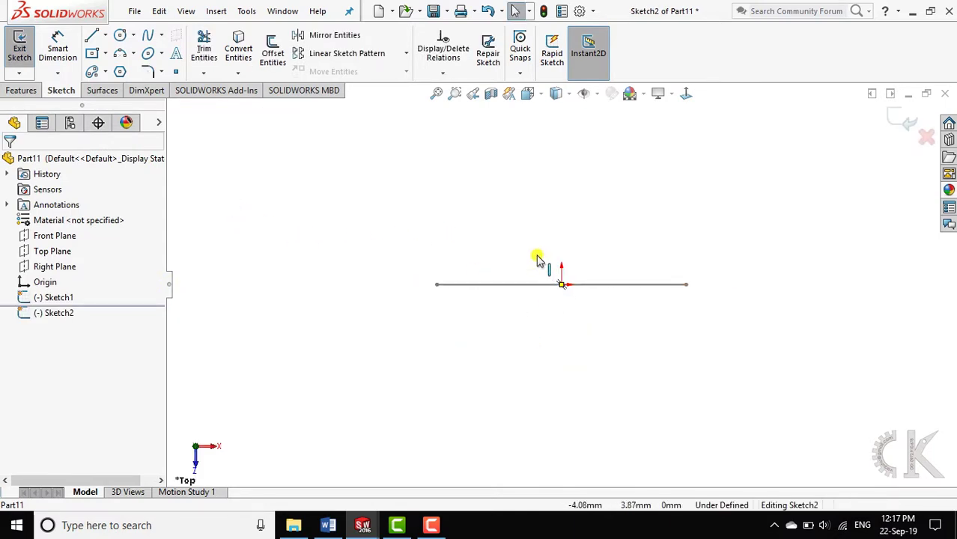
click(120, 36)
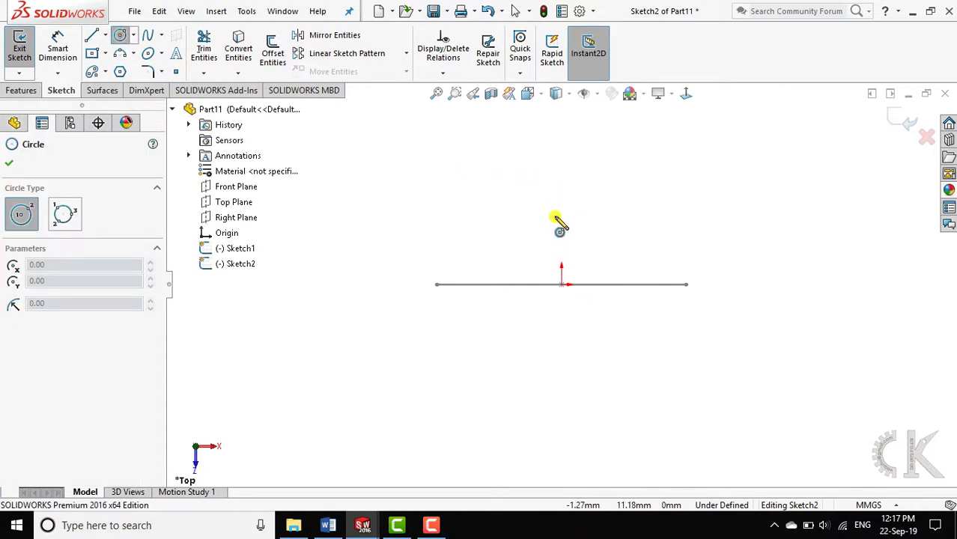
click(560, 133)
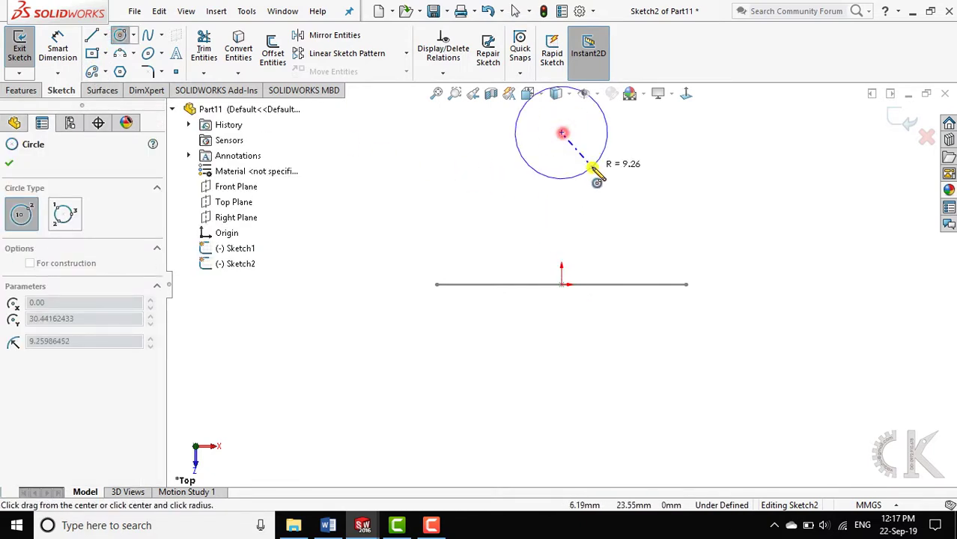
click(590, 165)
ctrl+middle_drag(548, 221, 538, 292)
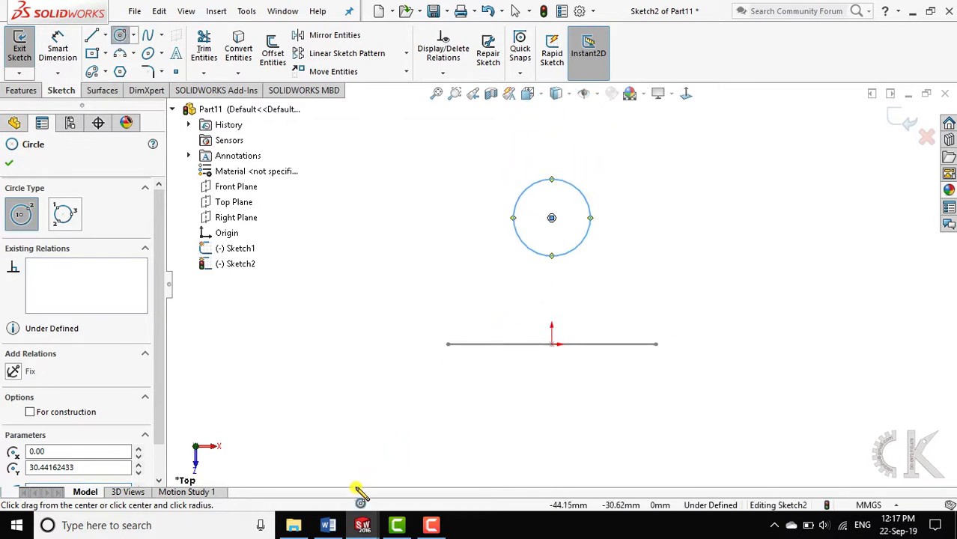
click(328, 525)
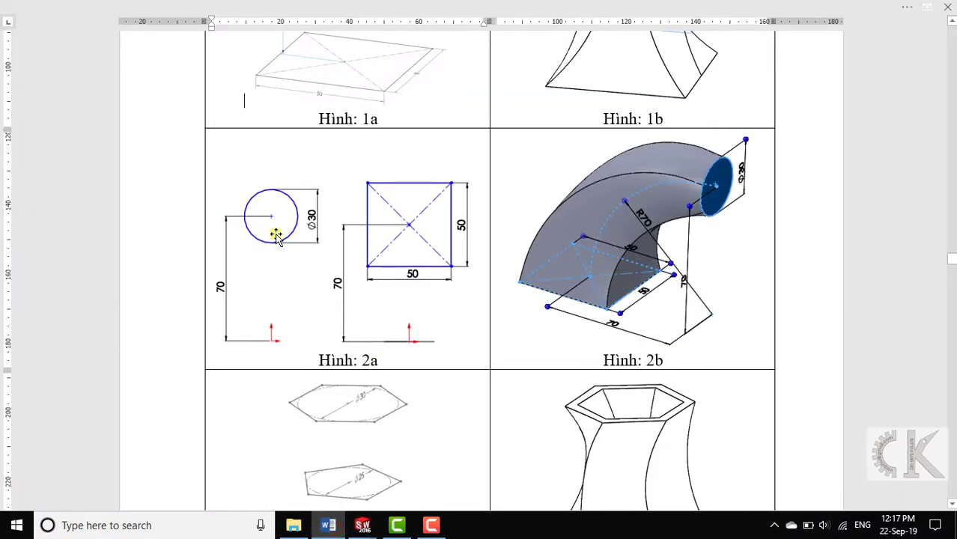
click(362, 525)
- Dimension the circle to a 30 mm diameter
click(399, 464)
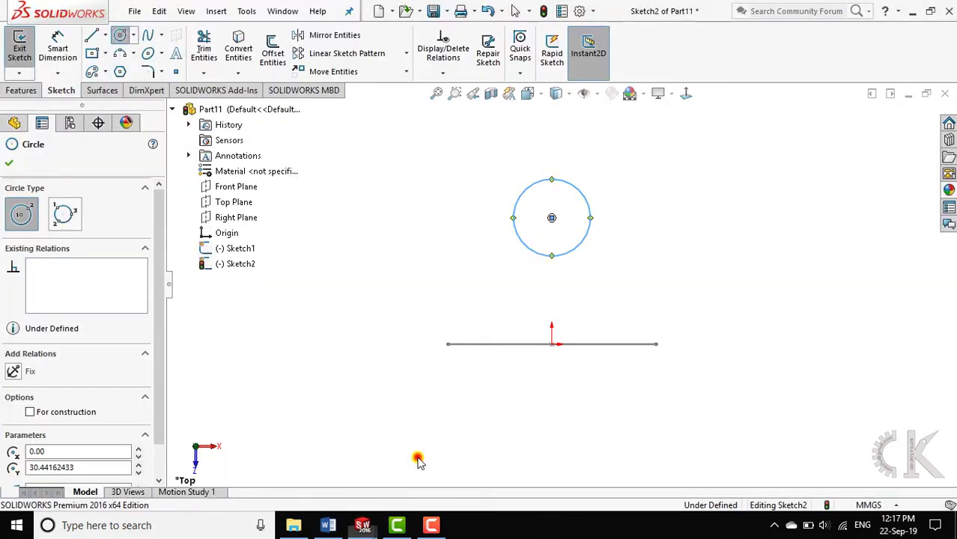
click(699, 310)
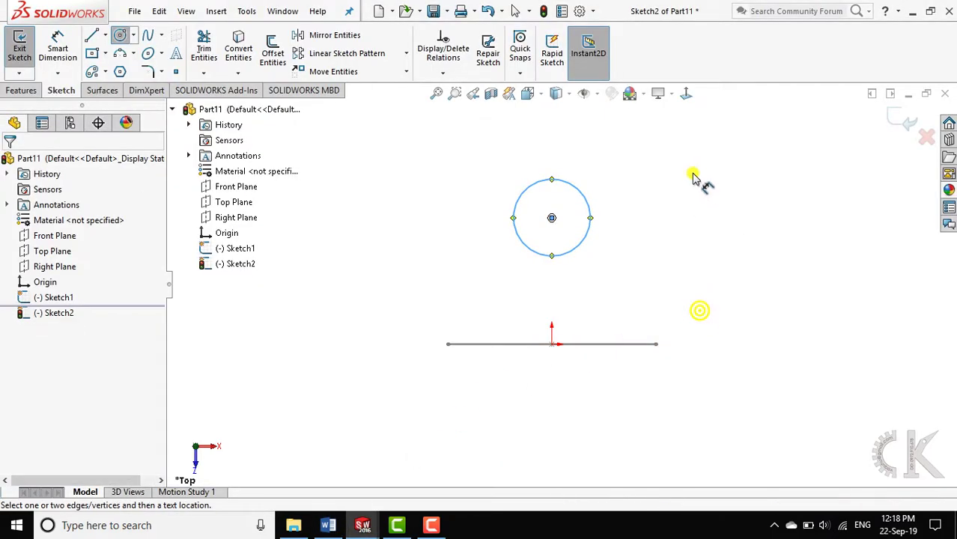
click(587, 205)
click(614, 231)
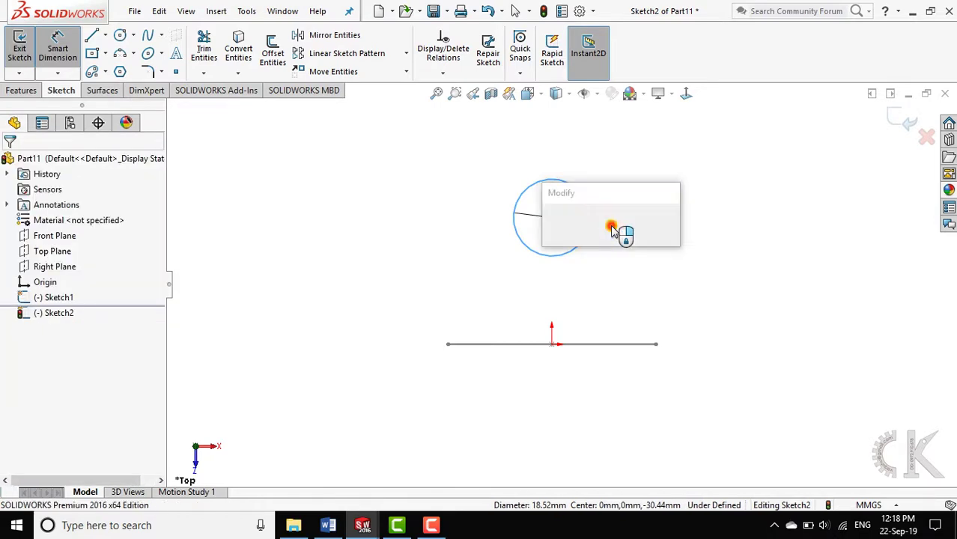
text(30)
key(Return)
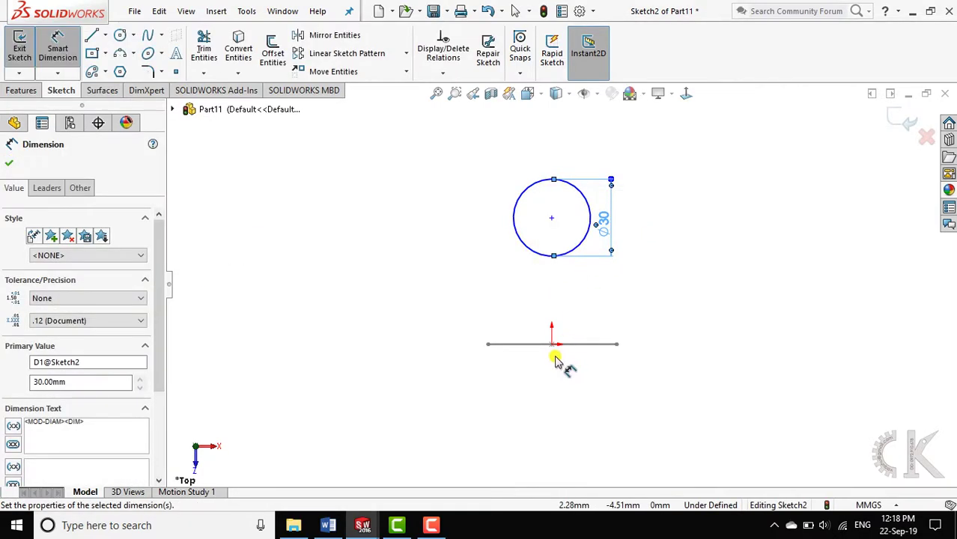
- Dimension the circle's centre 70 mm from the origin and exit Sketch2
click(553, 346)
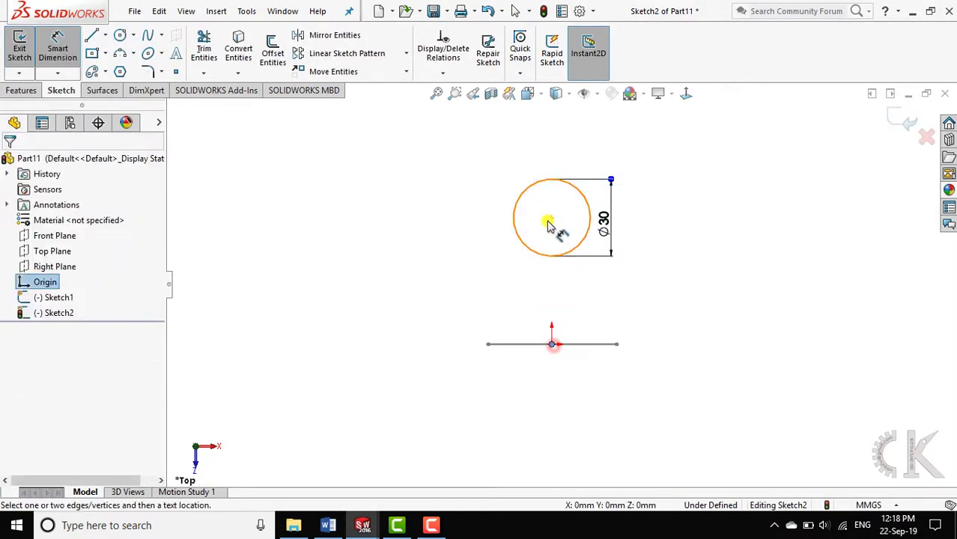
click(550, 223)
click(478, 284)
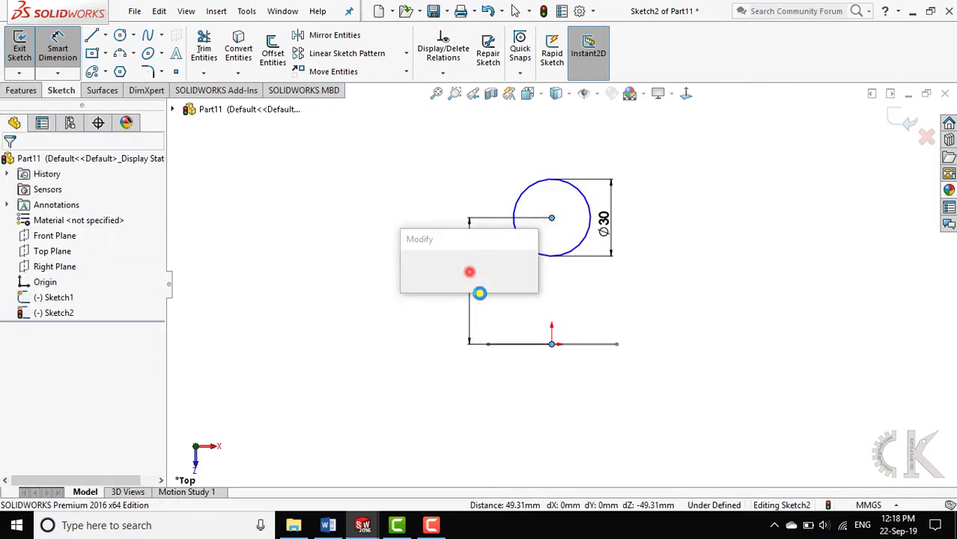
text(70)
key(Return)
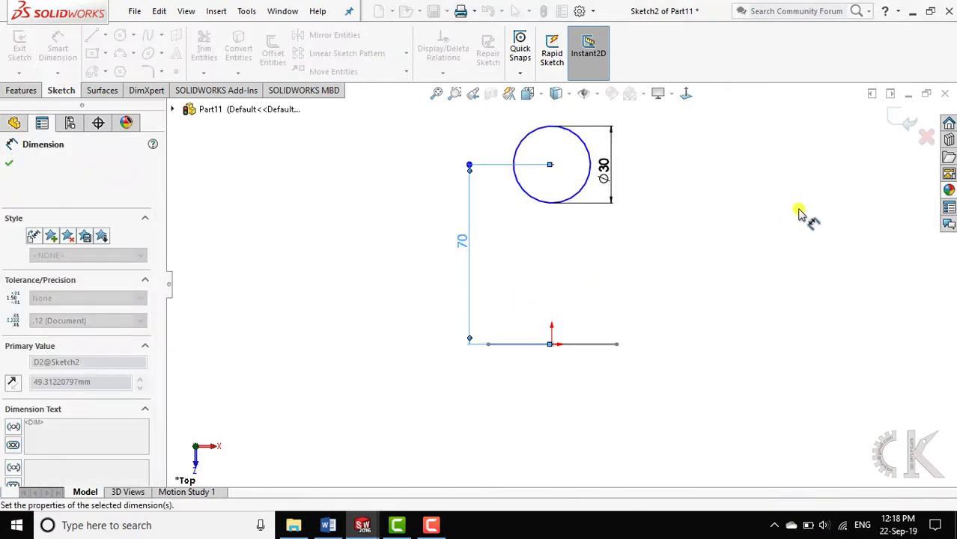
middle_drag(709, 211, 632, 276)
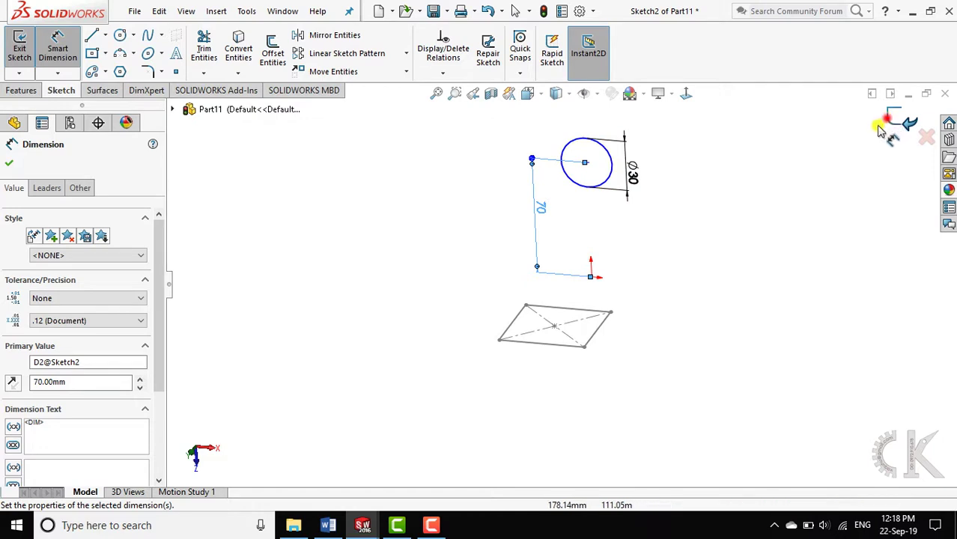
click(904, 126)
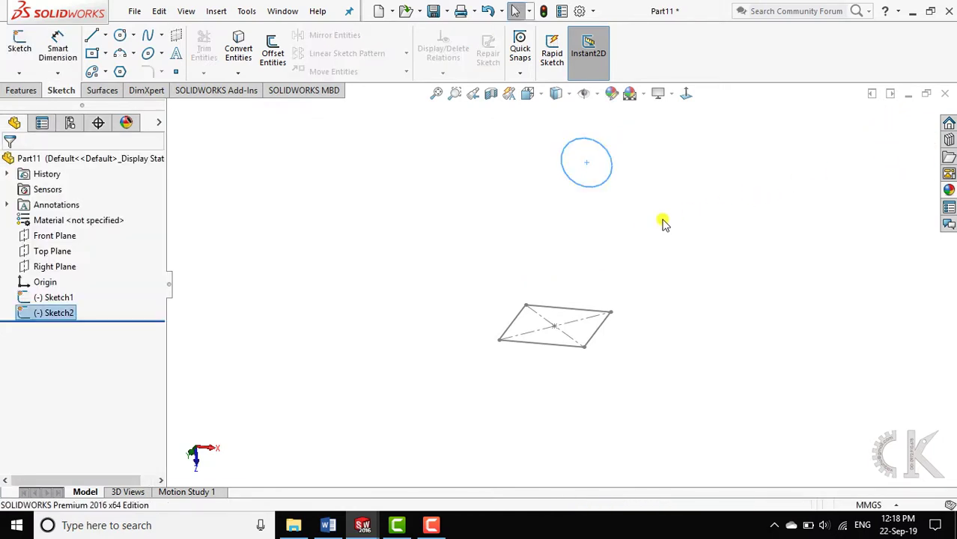
- Orbit around both sketches and start a third sketch awaiting its plane
click(638, 264)
mouse_move(451, 271)
middle_down()
mouse_move(423, 197)
mouse_move(406, 227)
middle_up()
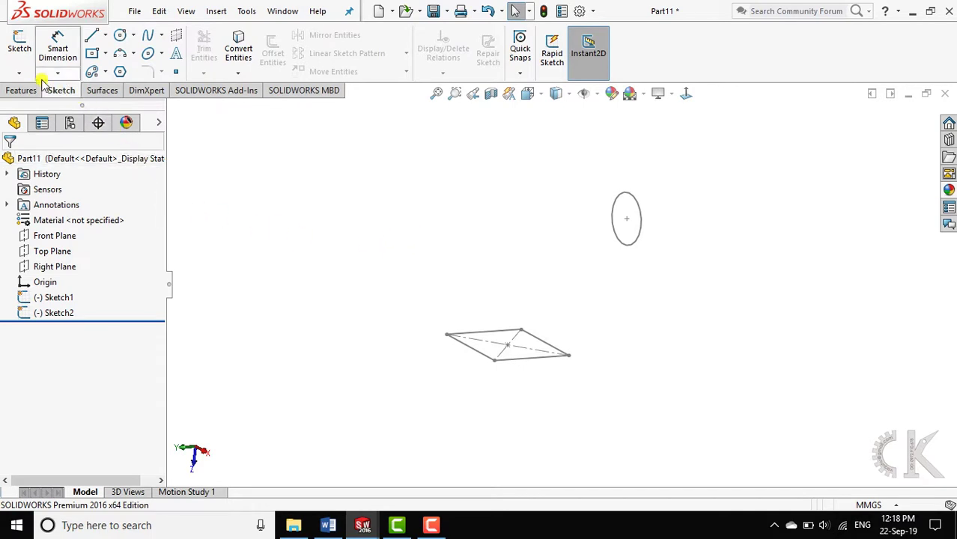
click(18, 47)
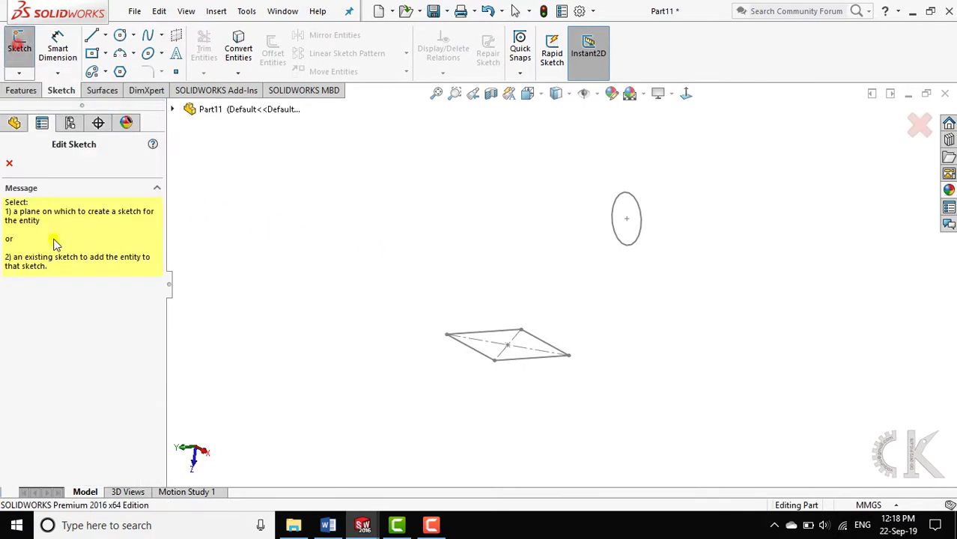
- On the Right Plane, draw a three-point arc from the square's centre to the circle's centre
click(190, 111)
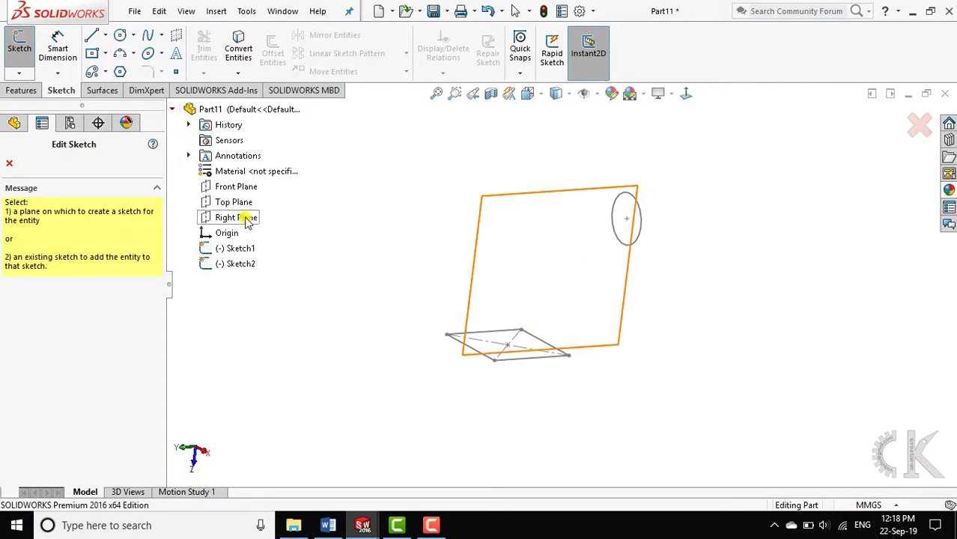
click(246, 220)
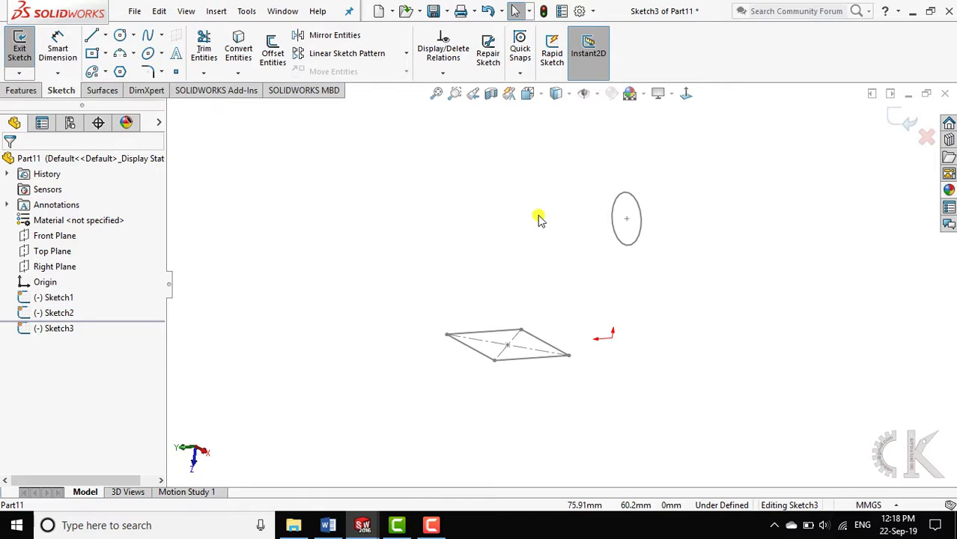
click(120, 54)
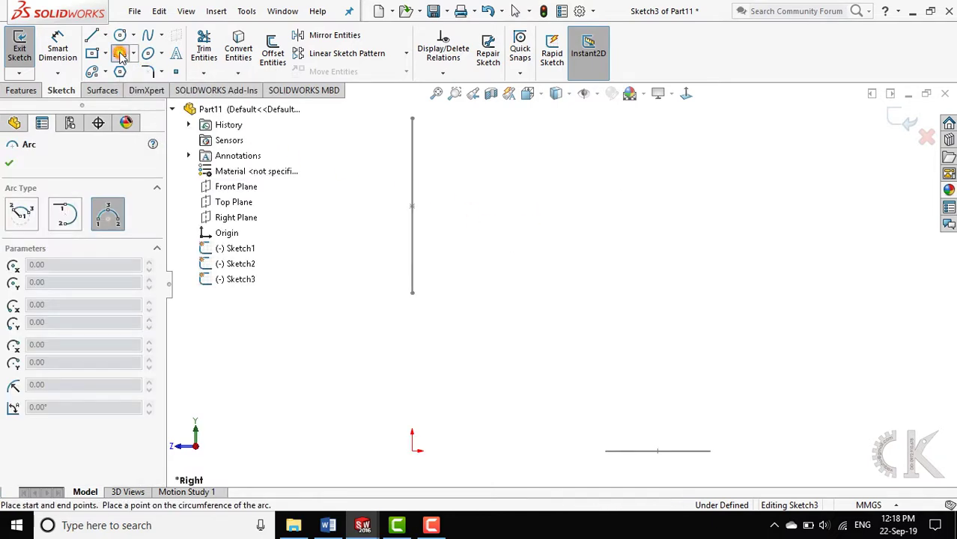
click(412, 206)
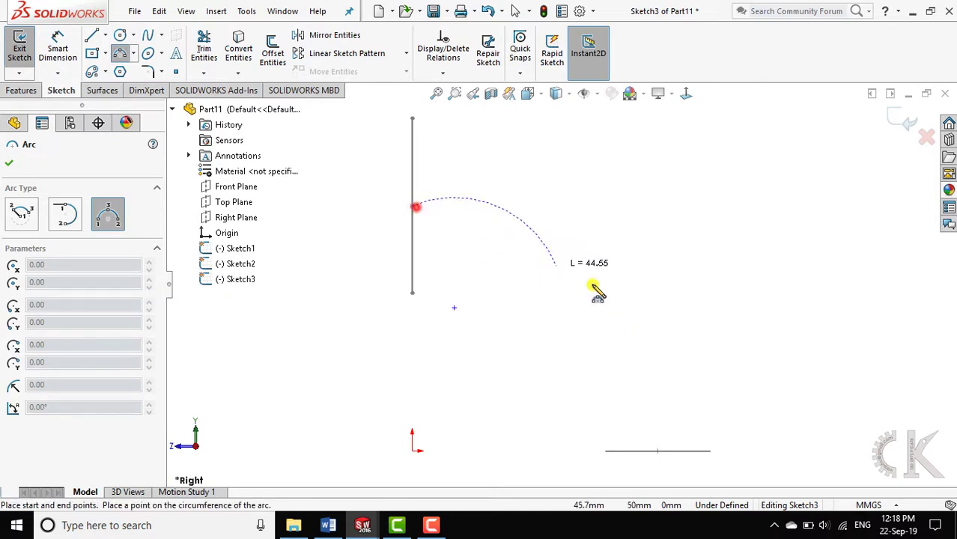
click(656, 450)
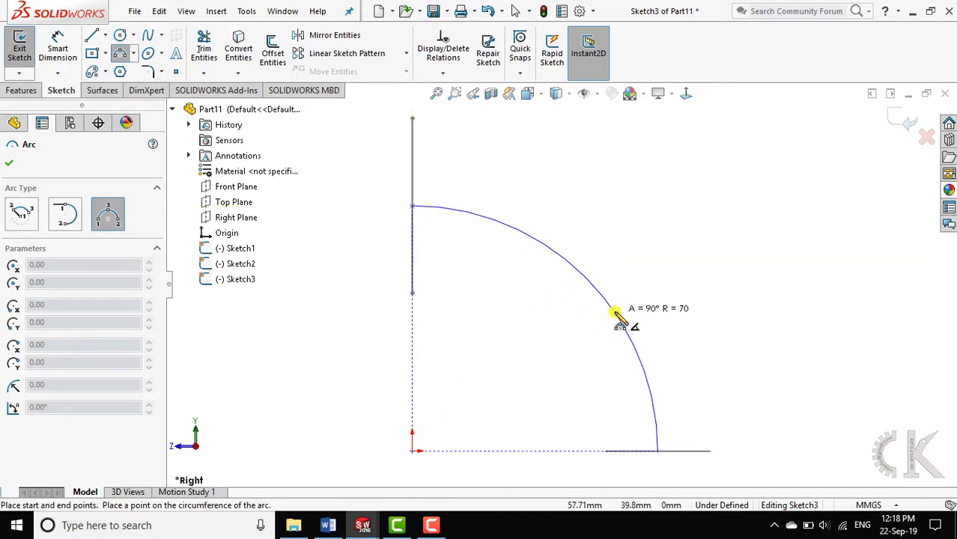
click(614, 317)
right_drag(700, 352, 709, 292)
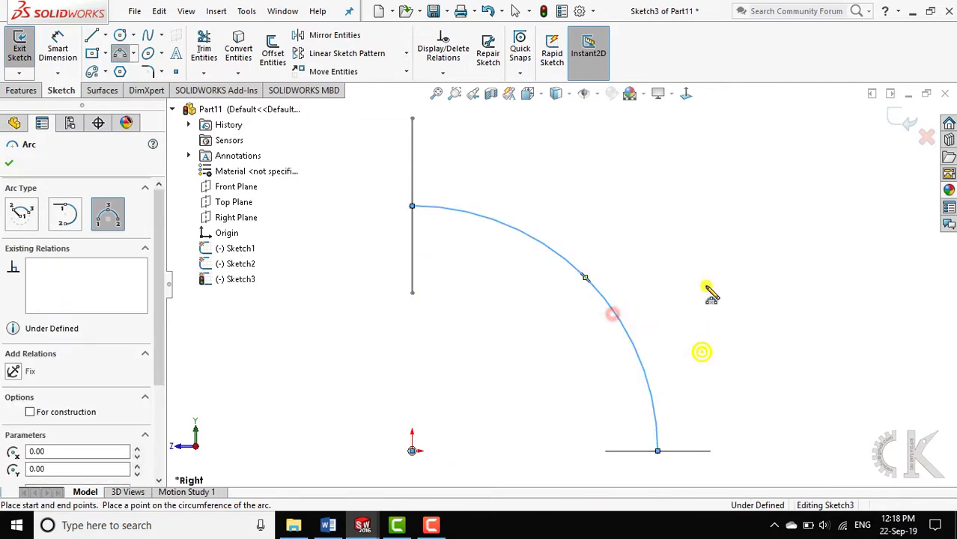
- Dimension the arc to R70 and exit Sketch3
click(613, 318)
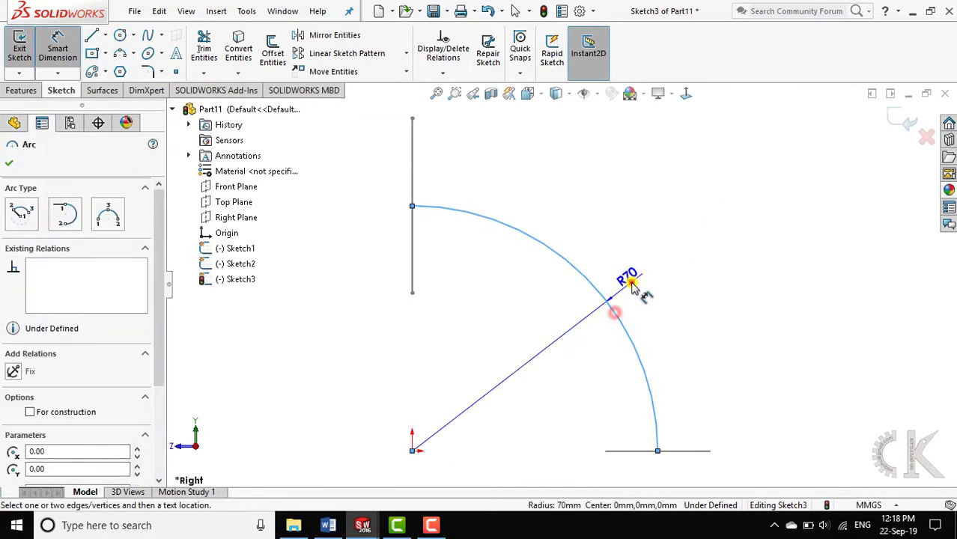
click(635, 283)
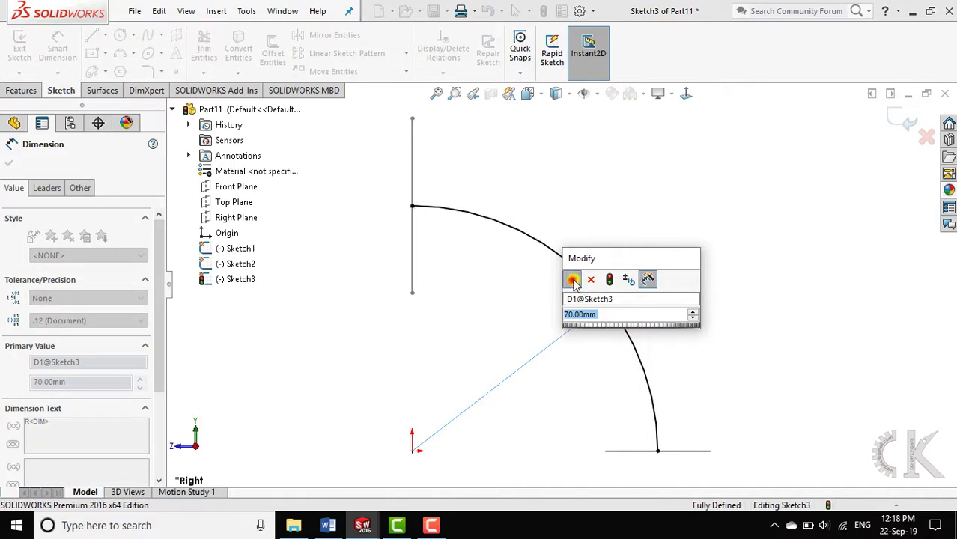
click(571, 279)
click(905, 127)
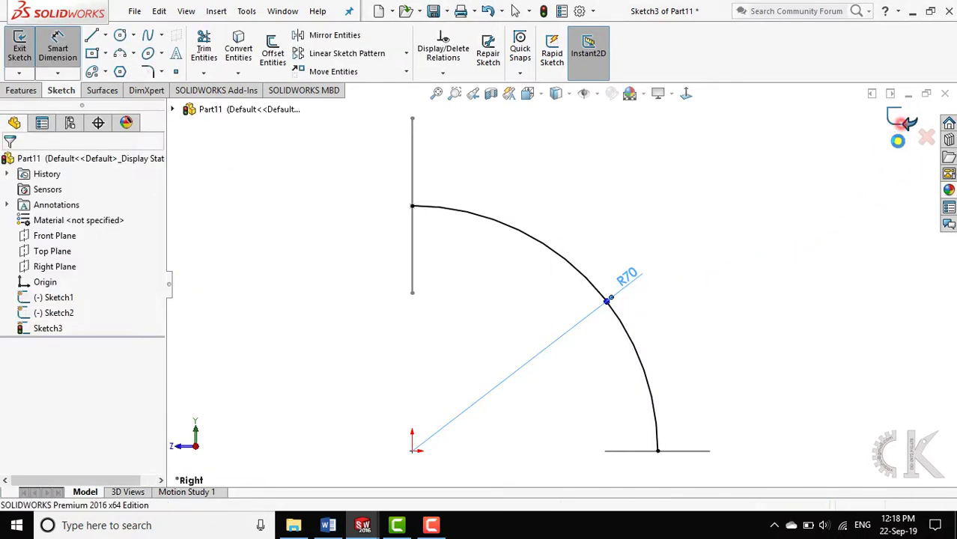
click(903, 124)
mouse_move(655, 231)
middle_down()
mouse_move(615, 303)
mouse_move(633, 293)
mouse_move(619, 294)
middle_up()
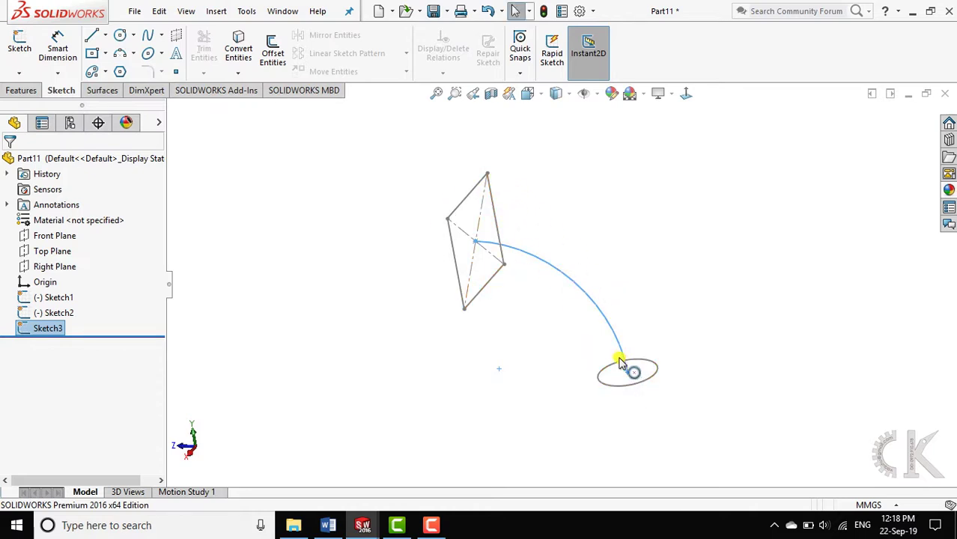
- Check Sketch1, Sketch2 and Sketch3 by selecting each, then show the Features tools
click(570, 284)
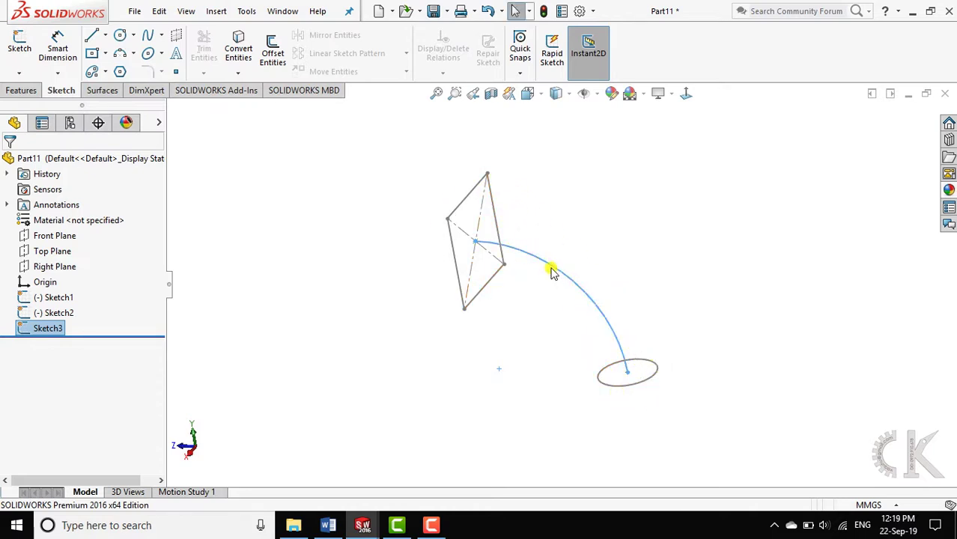
click(629, 224)
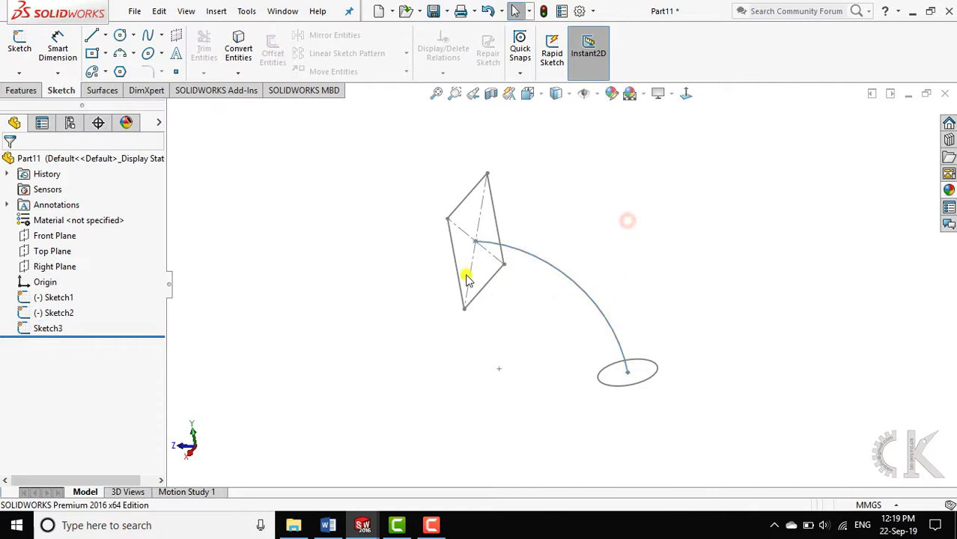
click(73, 301)
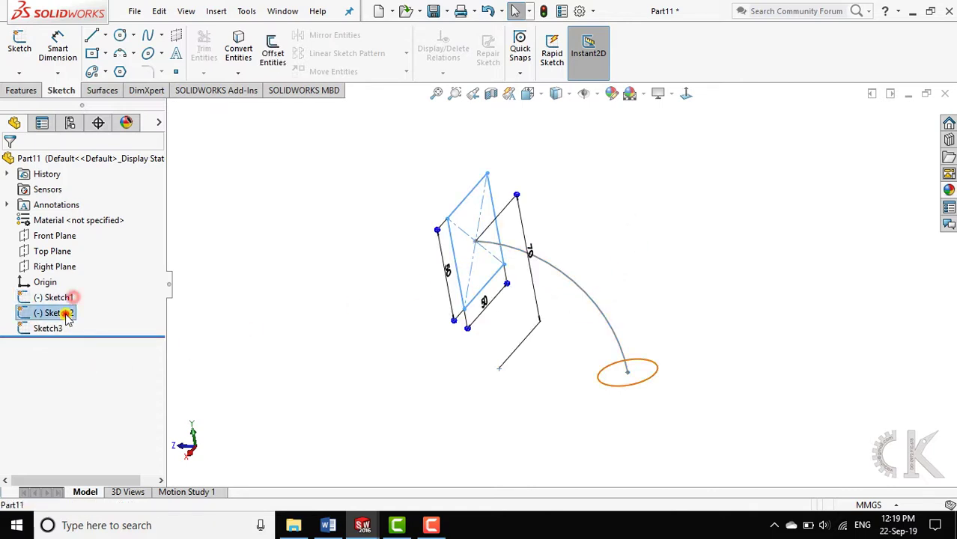
click(64, 313)
click(61, 329)
click(279, 254)
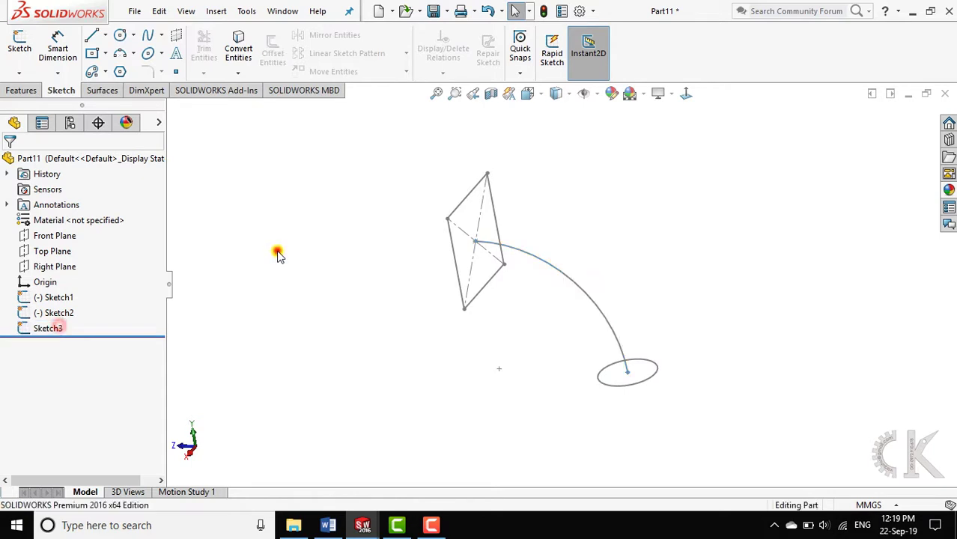
click(30, 91)
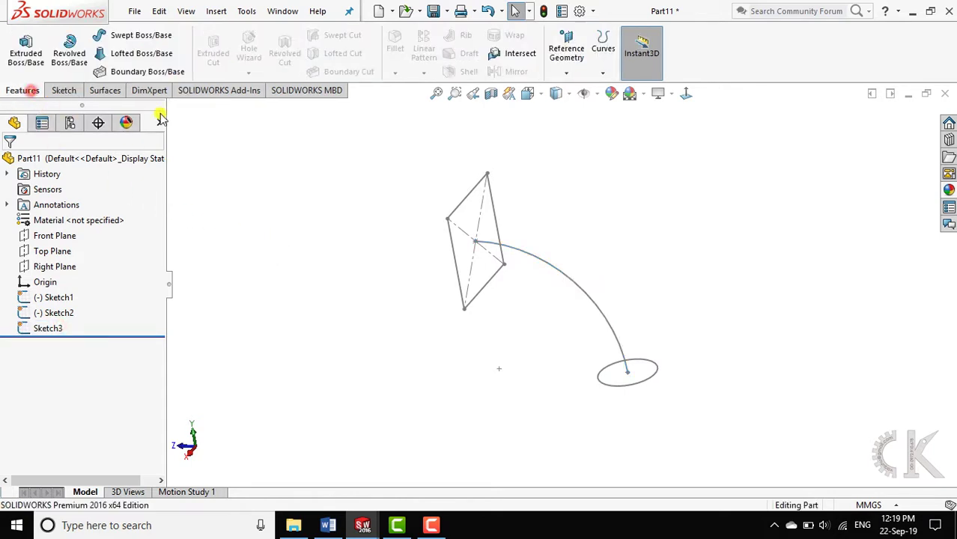
- Start a Lofted Boss/Base with the square and circle as profiles and activate Centerline Parameters
click(151, 57)
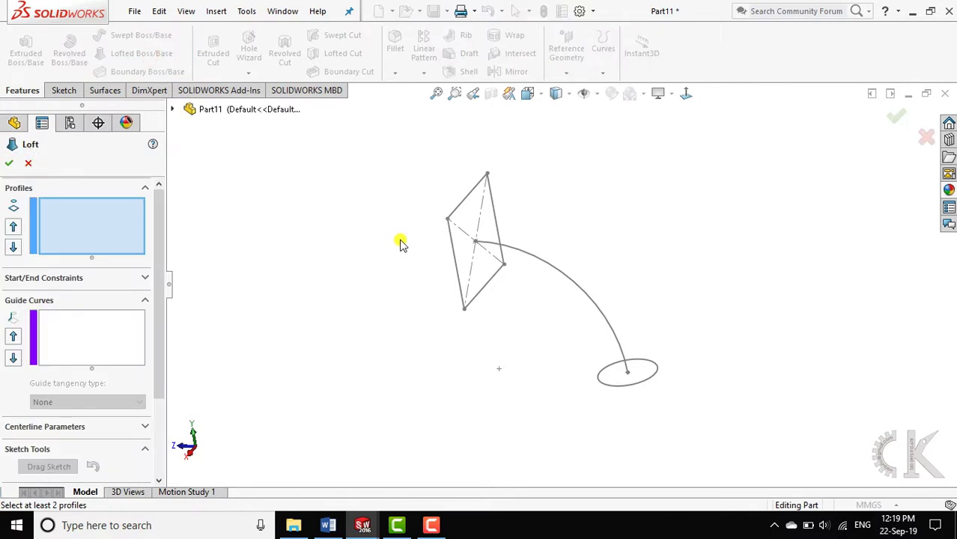
click(471, 200)
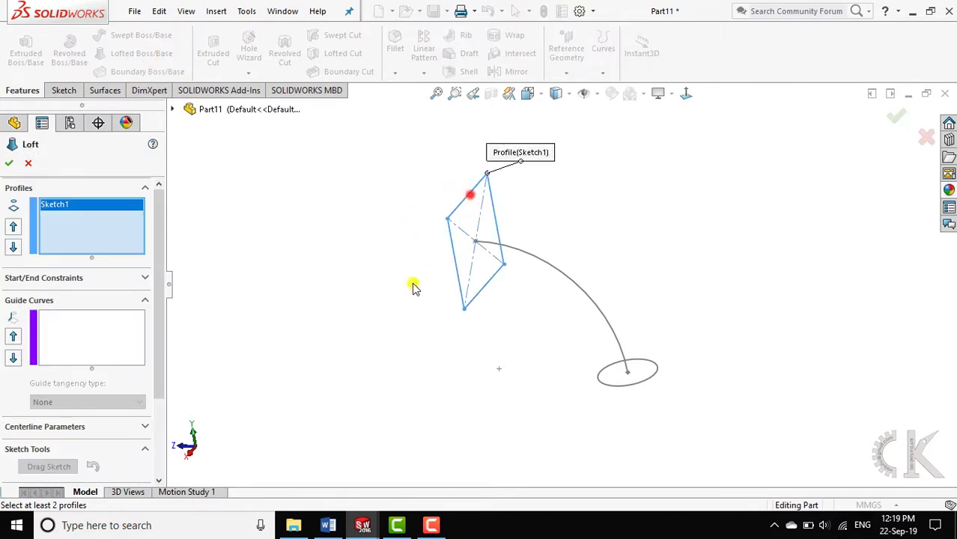
click(640, 385)
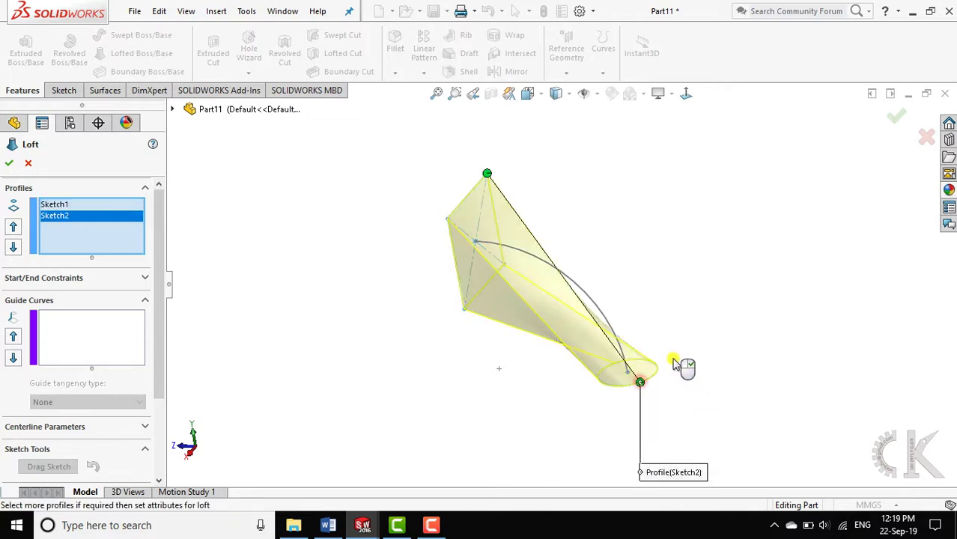
mouse_move(680, 313)
middle_down()
mouse_move(744, 226)
mouse_move(790, 218)
mouse_move(733, 221)
mouse_move(679, 277)
mouse_move(653, 282)
middle_up()
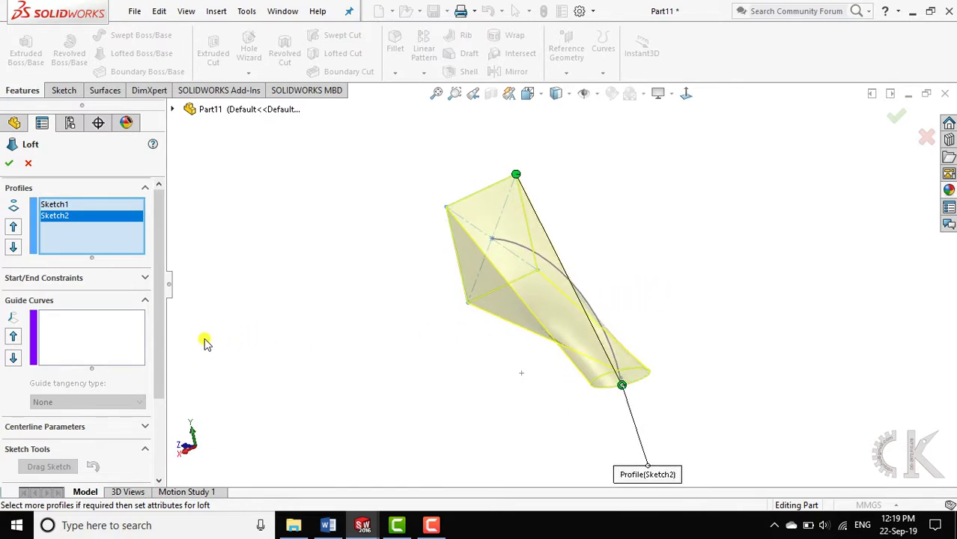
drag(157, 331, 157, 395)
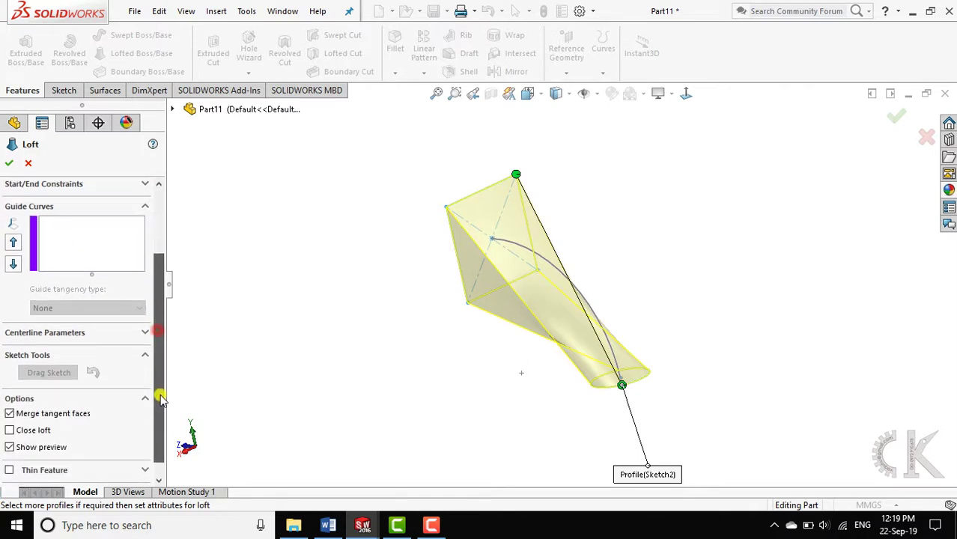
click(143, 333)
click(121, 348)
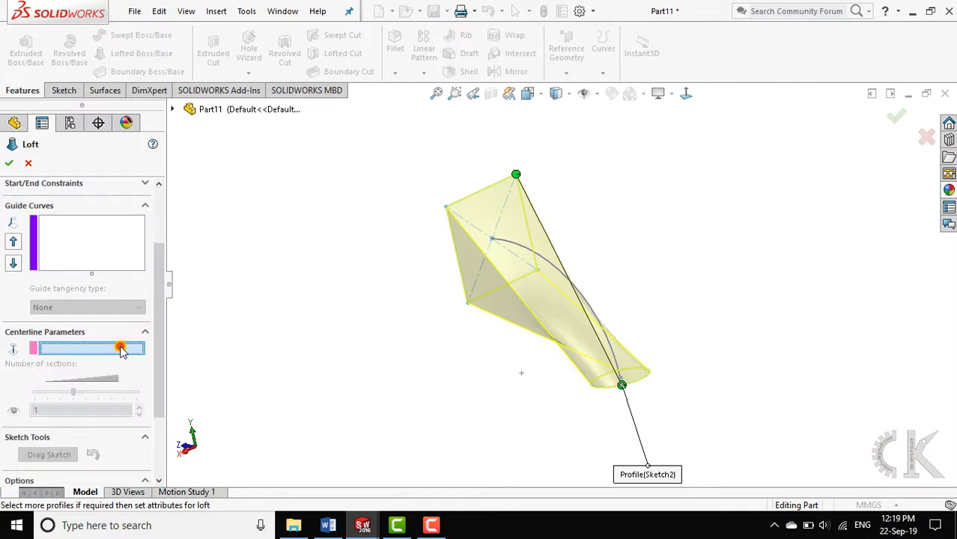
- Use the R70 arc sketch as the loft centerline and create the bent Loft1 solid
click(551, 267)
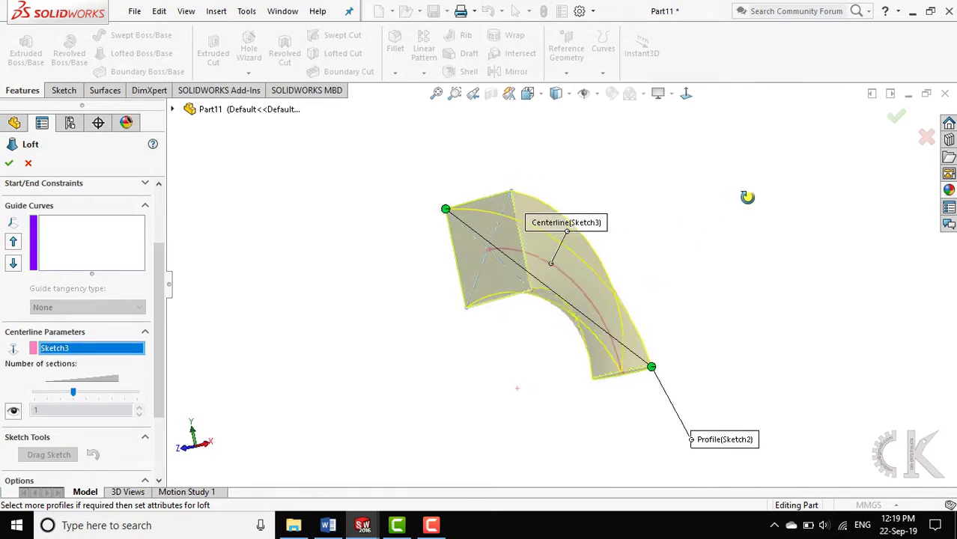
middle_drag(748, 197, 725, 307)
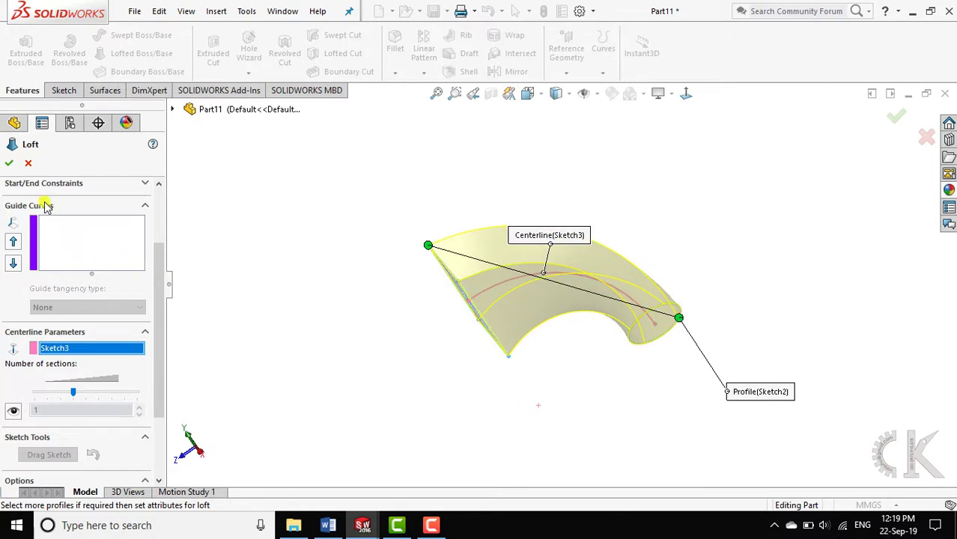
click(12, 166)
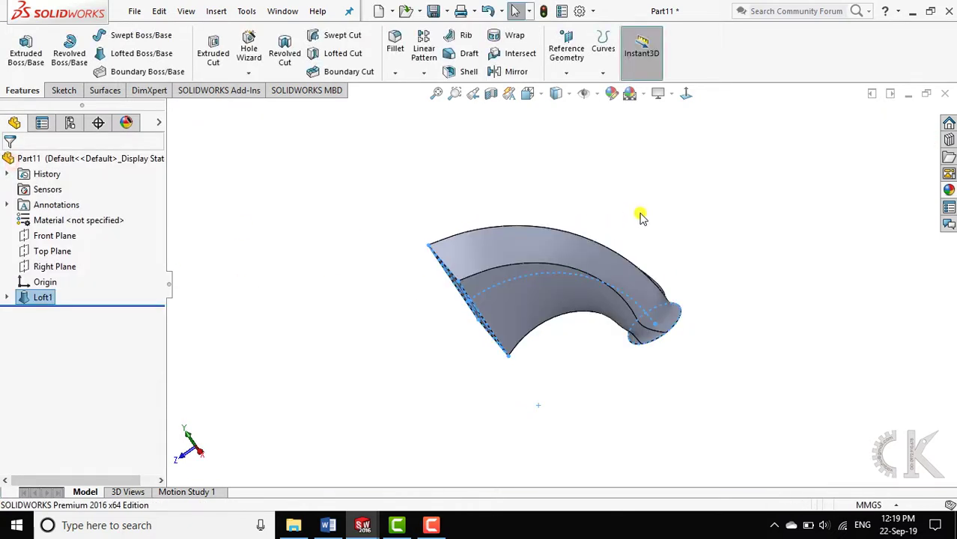
mouse_move(674, 291)
middle_down()
mouse_move(608, 228)
mouse_move(617, 283)
mouse_move(554, 239)
mouse_move(544, 245)
mouse_move(631, 263)
mouse_move(664, 301)
mouse_move(440, 348)
middle_up()
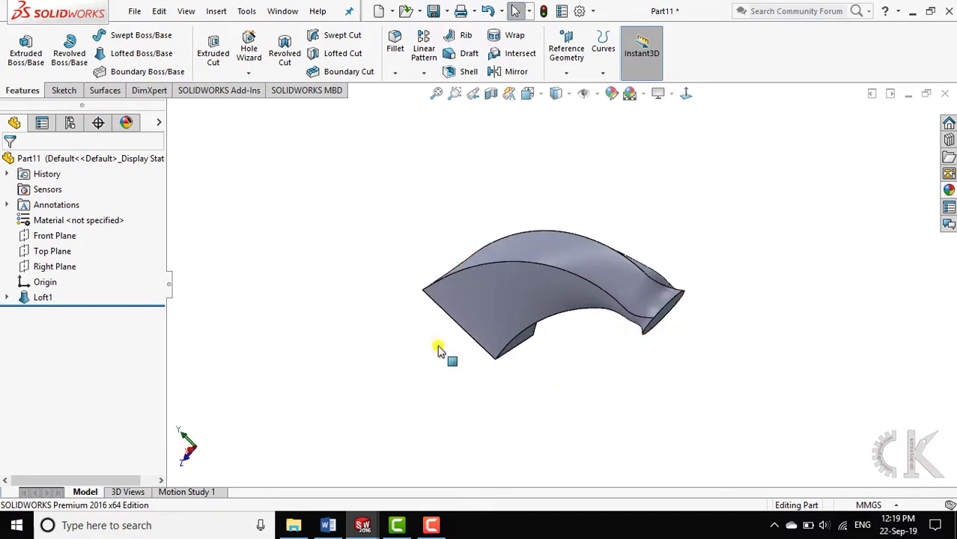
- Edit Loft1, reselecting the circle profile near the square's corner, and confirm the rebuilt solid
right_click(42, 298)
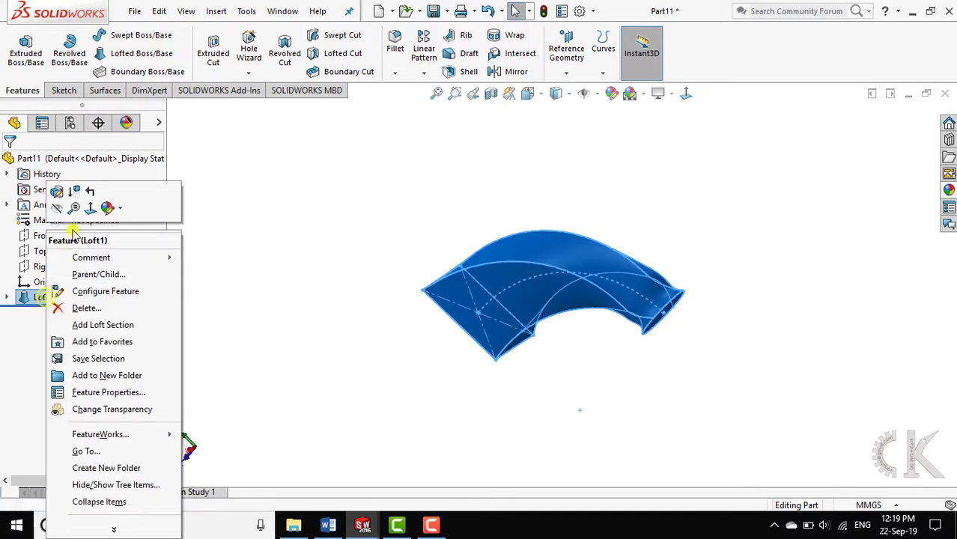
click(59, 193)
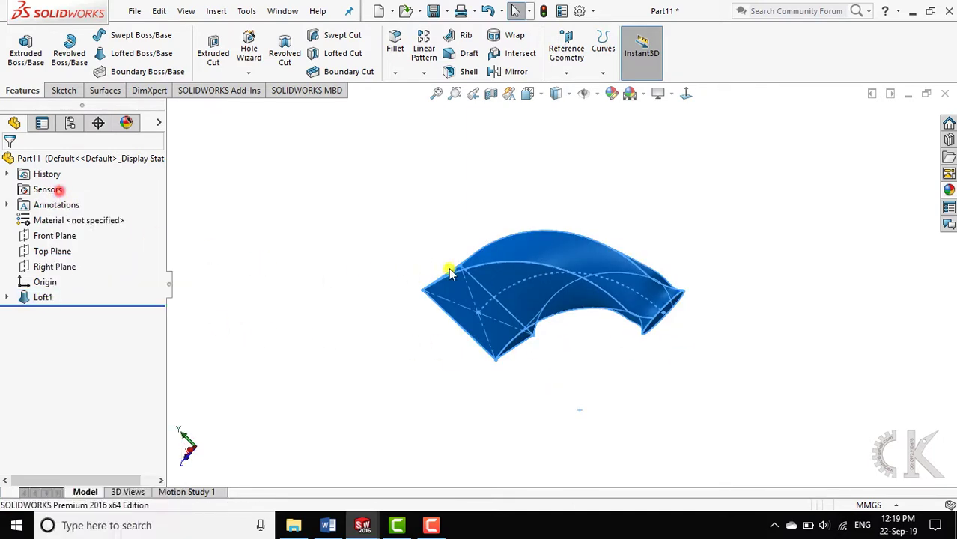
middle_drag(571, 190, 438, 288)
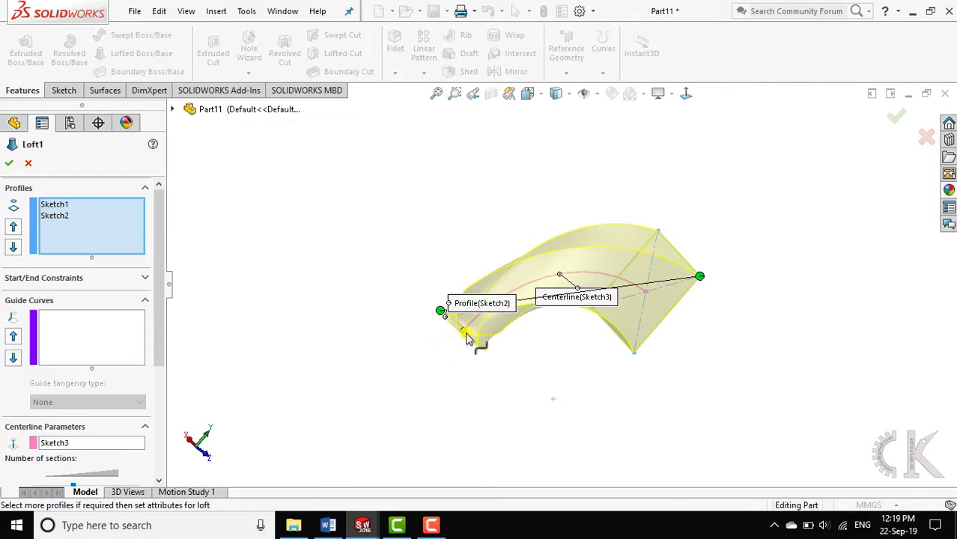
middle_drag(466, 337, 494, 323)
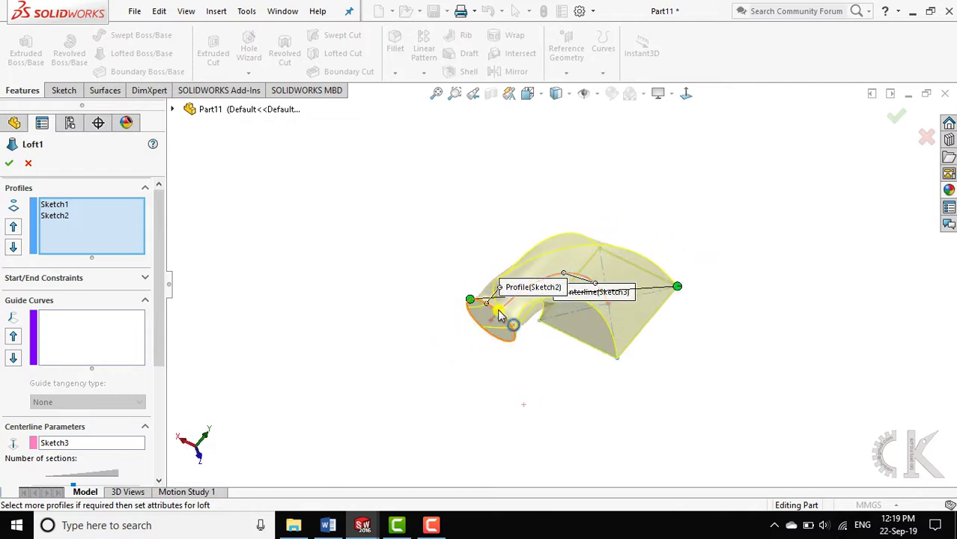
click(497, 308)
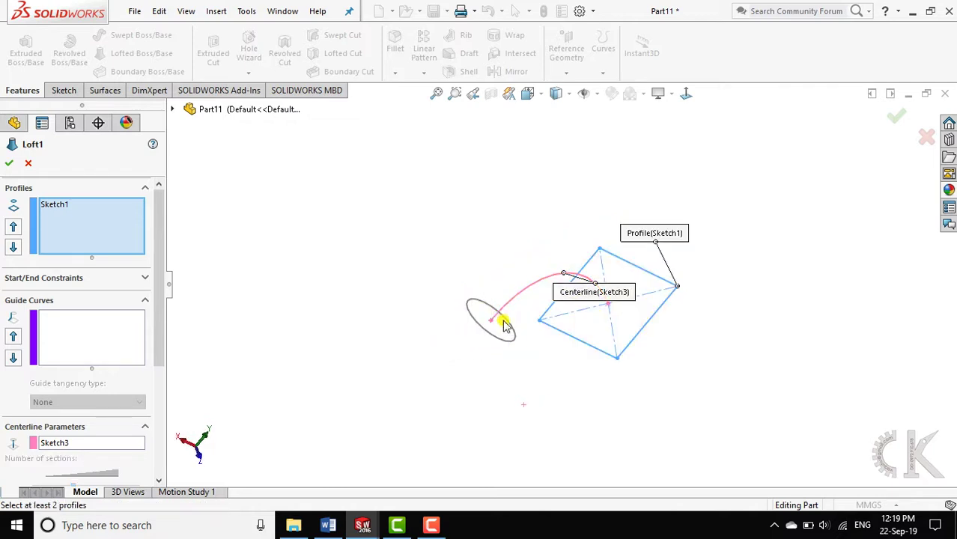
click(510, 325)
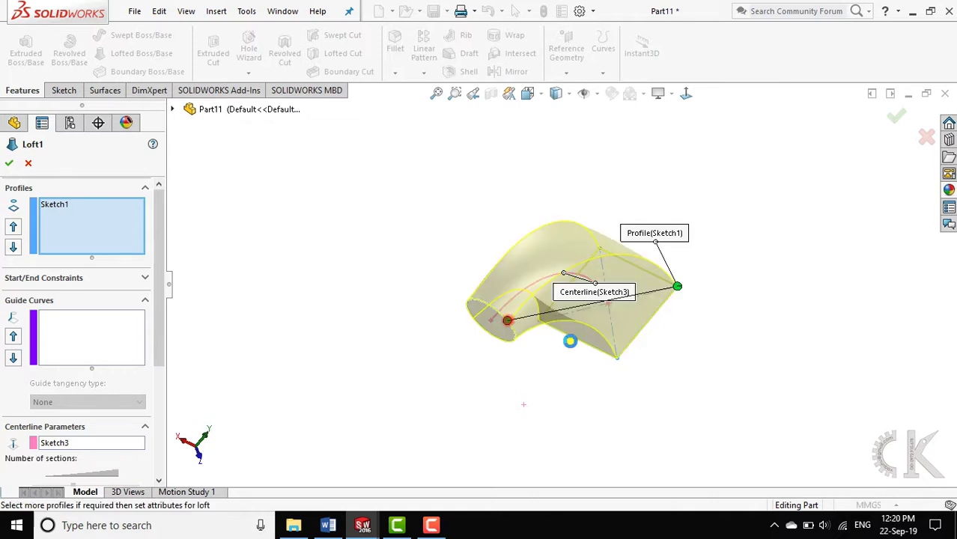
mouse_move(510, 358)
middle_down()
mouse_move(520, 270)
mouse_move(401, 238)
middle_up()
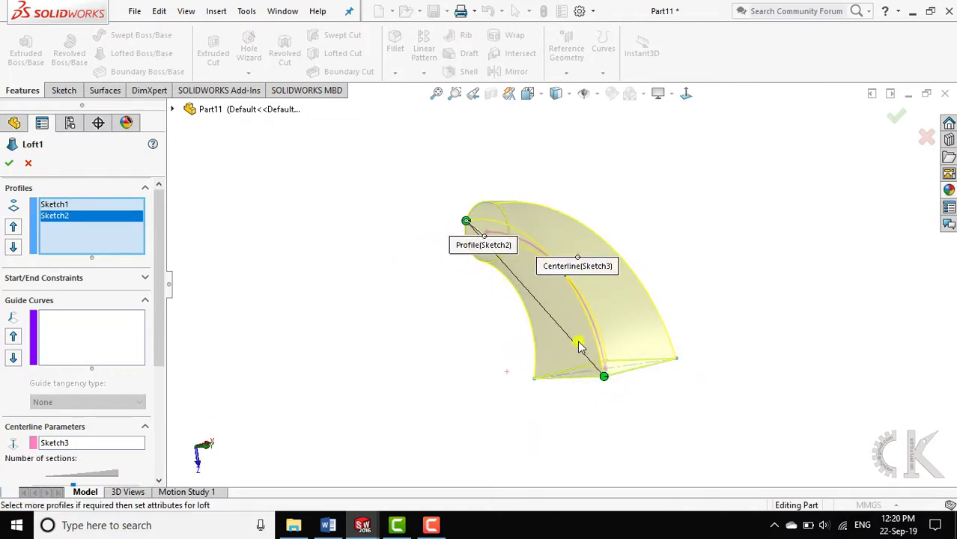
mouse_move(451, 226)
middle_down()
mouse_move(429, 250)
mouse_move(461, 248)
middle_up()
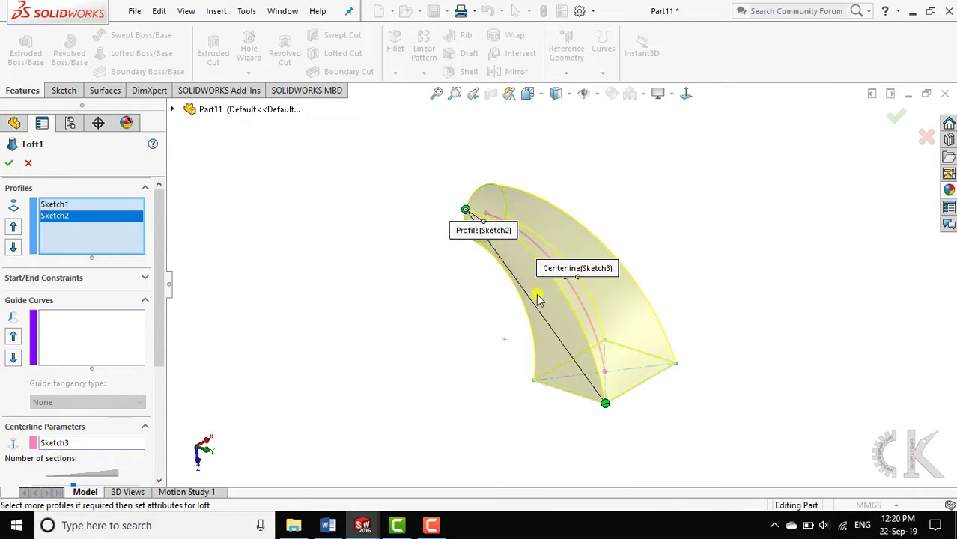
click(7, 163)
mouse_move(407, 304)
middle_down()
mouse_move(450, 267)
mouse_move(542, 244)
mouse_move(653, 273)
mouse_move(521, 297)
mouse_move(495, 325)
mouse_move(509, 408)
mouse_move(528, 444)
mouse_move(500, 328)
middle_up()
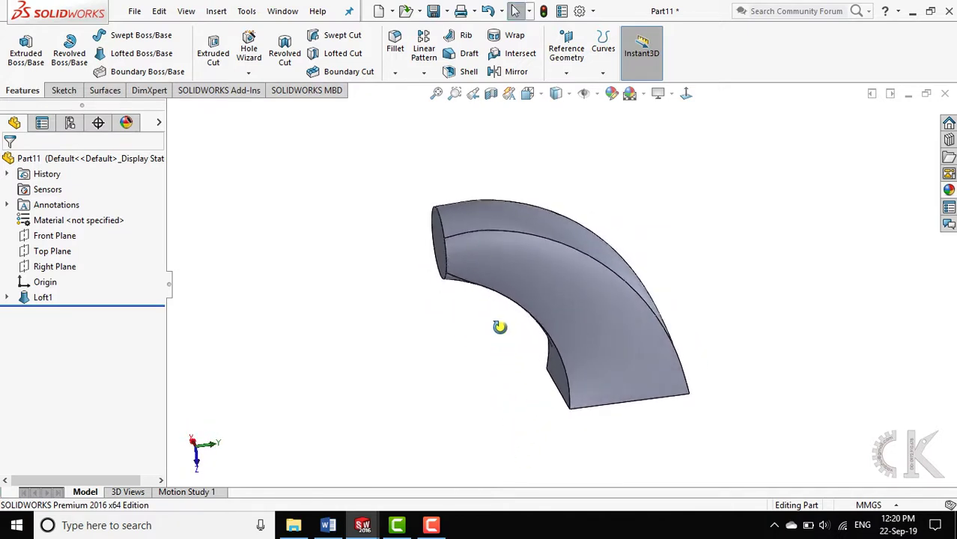